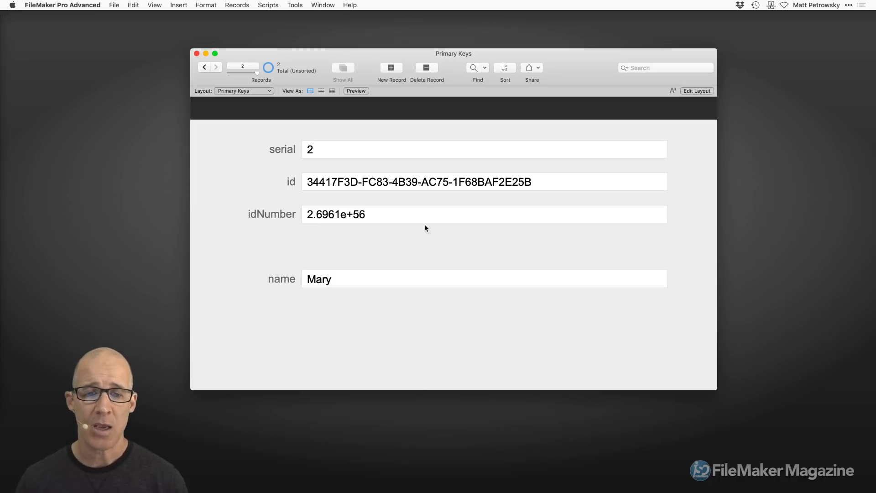
# Open the Primary Keys field definitions and select the six tracking fields, createdAccountName through modifiedHostTimestamp
pyautogui.press('super+shift+d')
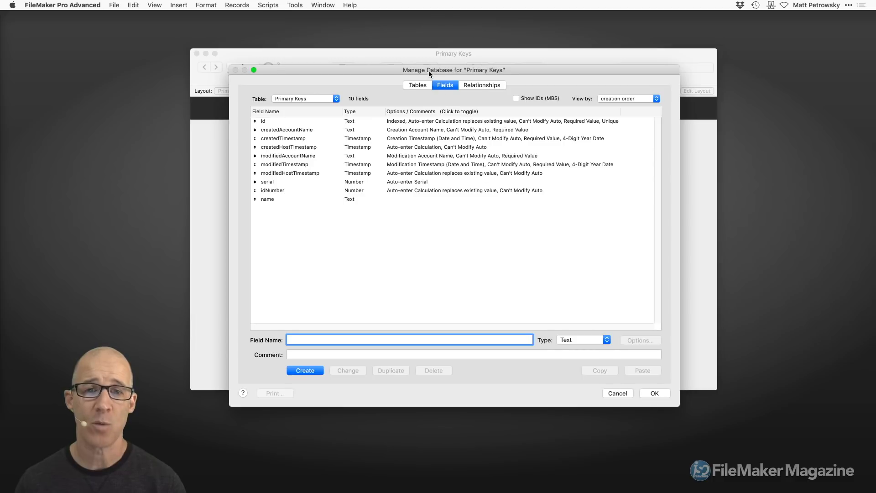
pyautogui.moveTo(429, 70); pyautogui.dragTo(456, 68)
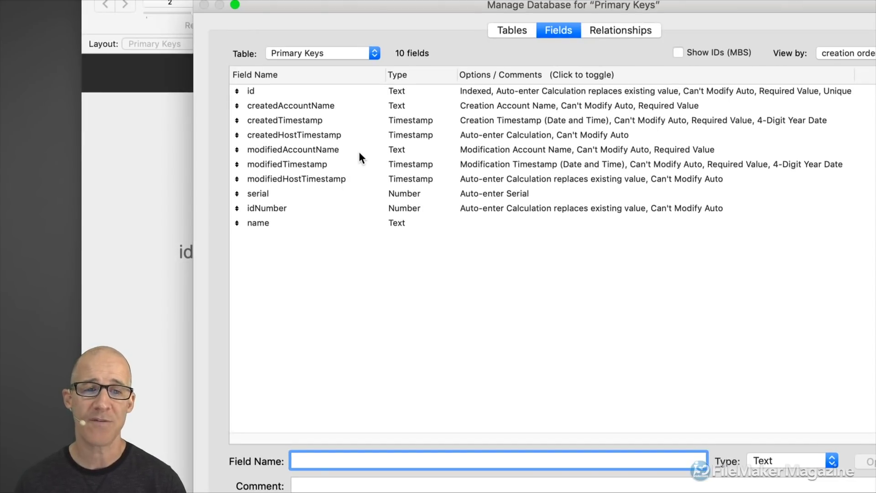
pyautogui.click(275, 91)
pyautogui.keyDown('shift'); pyautogui.click(297, 178); pyautogui.keyUp('shift')
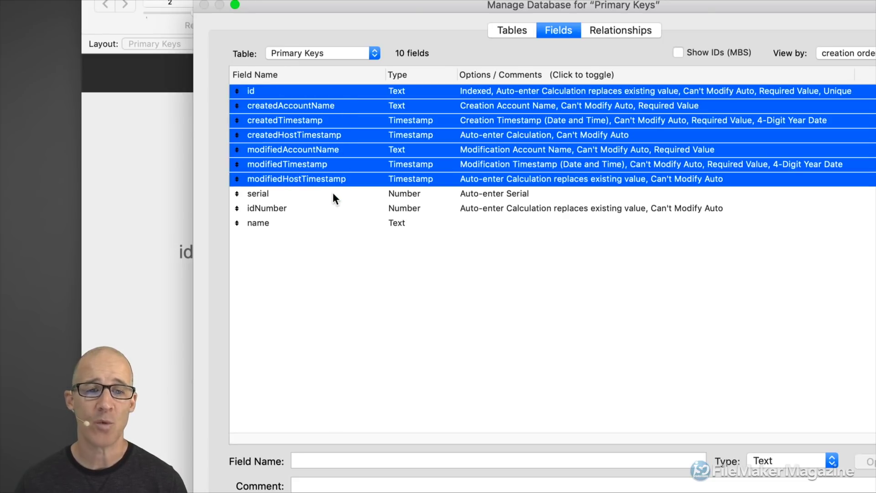
pyautogui.click(332, 194)
pyautogui.click(322, 107)
pyautogui.keyDown('shift'); pyautogui.click(317, 180); pyautogui.keyUp('shift')
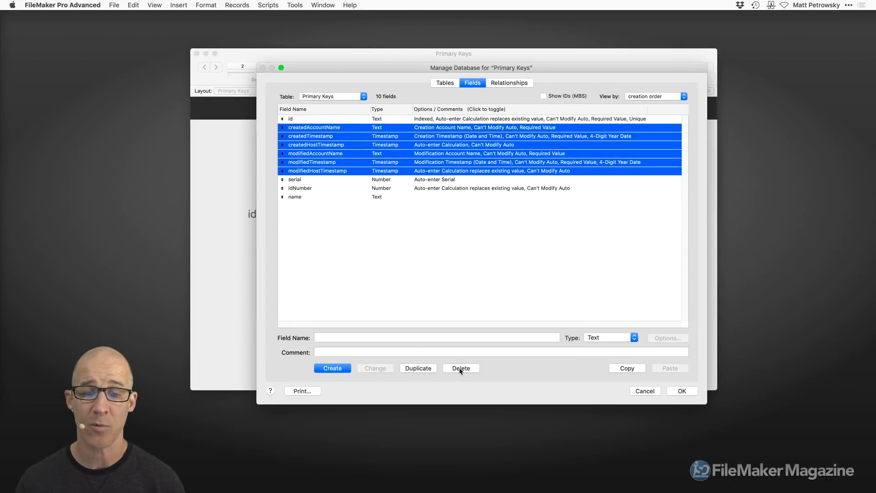
# Delete the six tracking fields, then view the serial field's options and cancel without changes
pyautogui.click(461, 368)
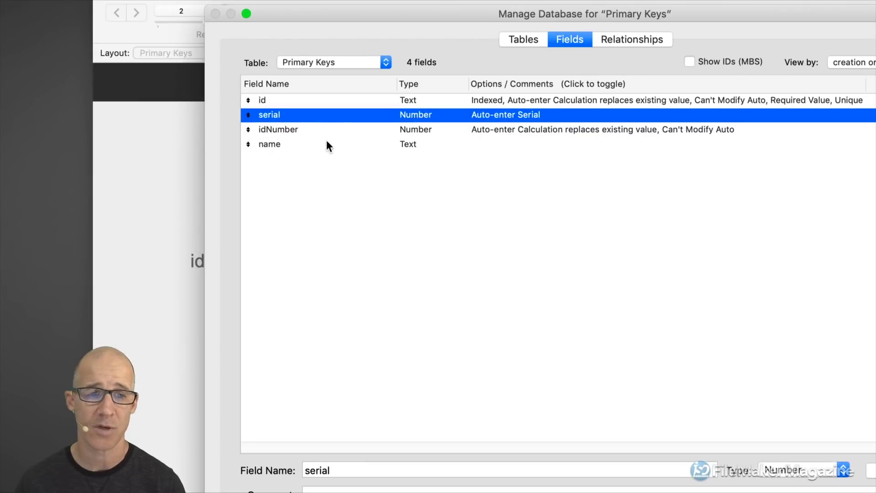
pyautogui.click(294, 99)
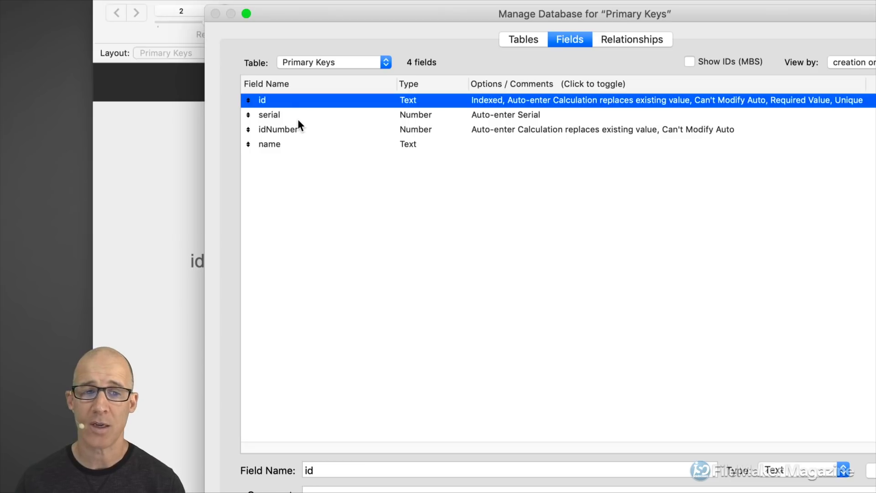
pyautogui.doubleClick(297, 116)
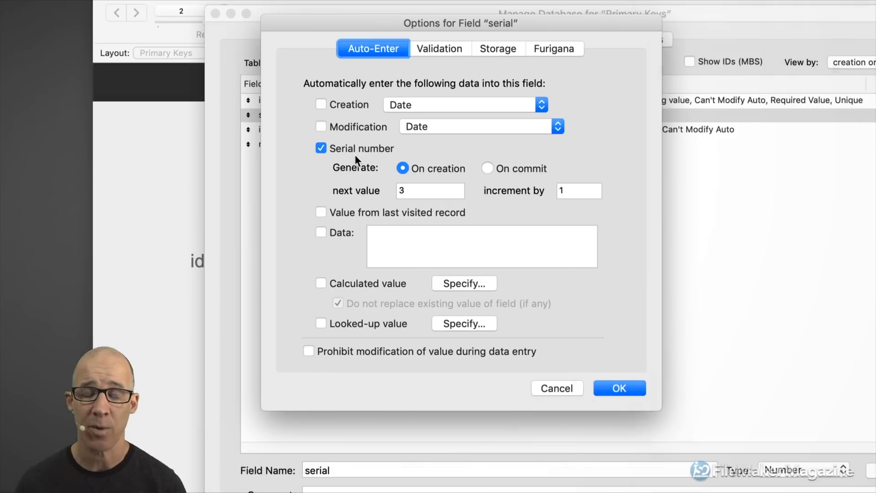
pyautogui.click(558, 387)
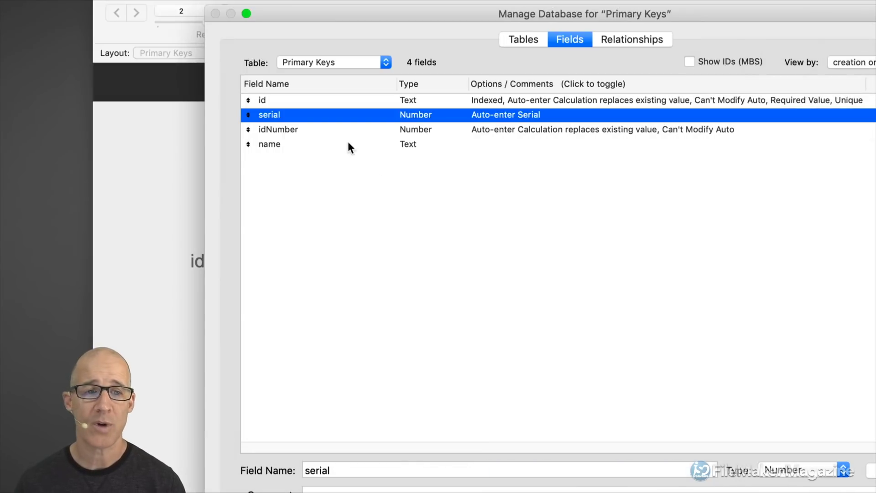
# Open the serial field's options to view its auto-enter serial number, incrementing by 1
pyautogui.doubleClick(297, 116)
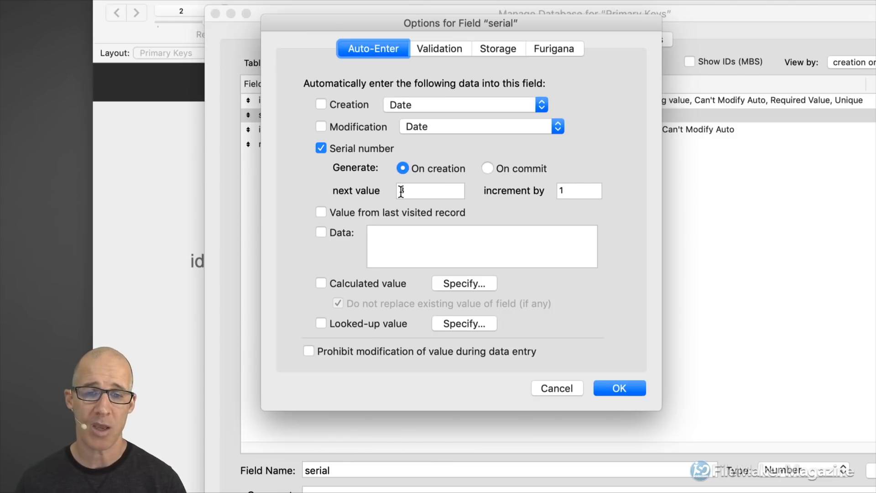
# Change the serial field's next value to INV00001, incrementing by 1, and accept the options
pyautogui.click(401, 191)
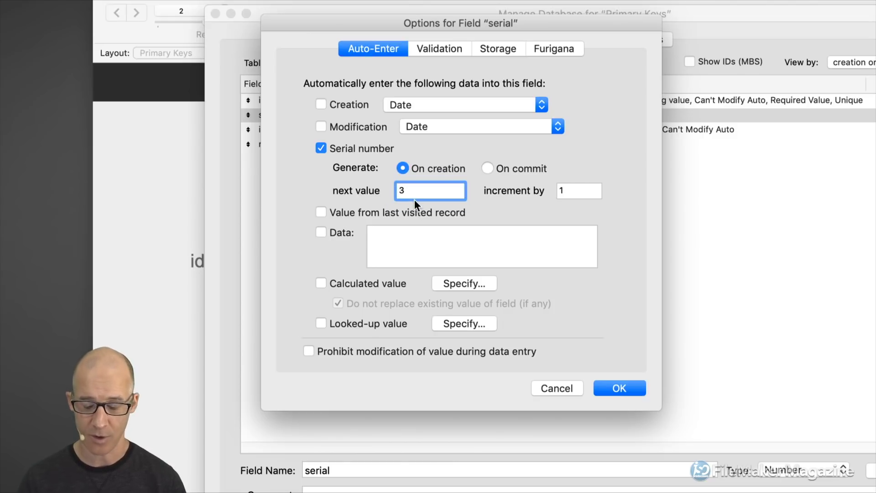
pyautogui.write('P000')
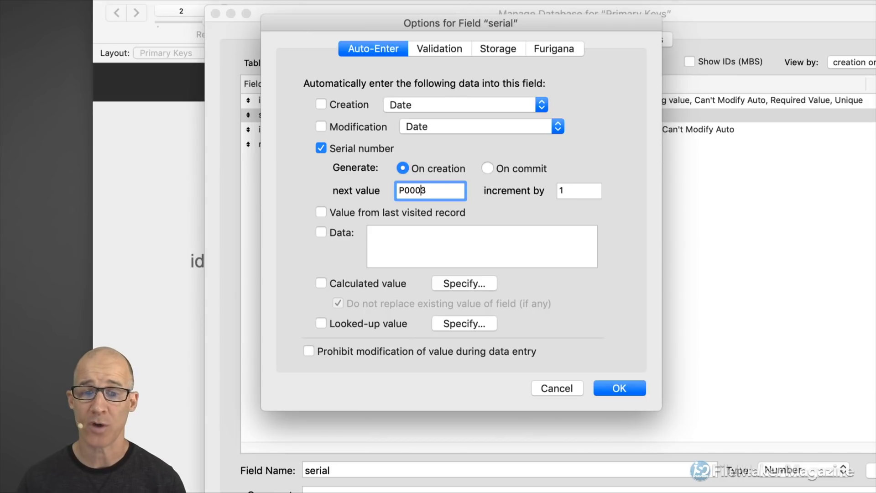
pyautogui.press('BackSpace')
pyautogui.press('BackSpace')
pyautogui.press('BackSpace')
pyautogui.press('BackSpace')
pyautogui.write('INV')
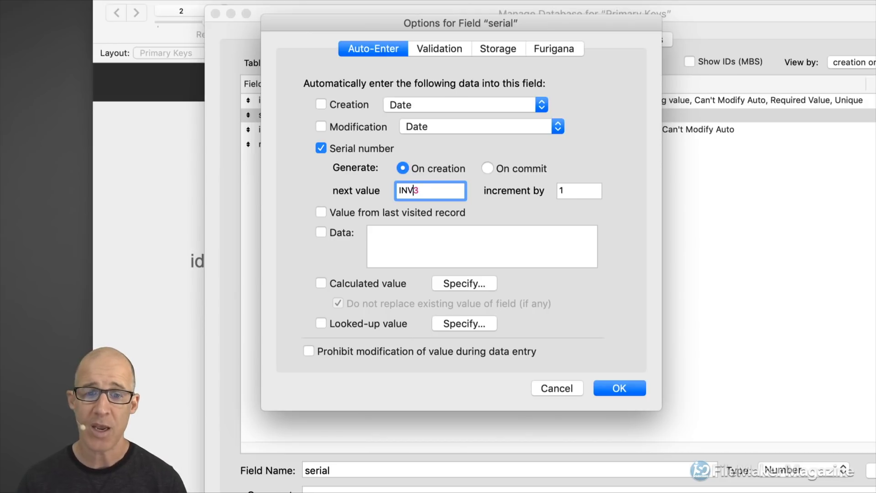
pyautogui.write('000')
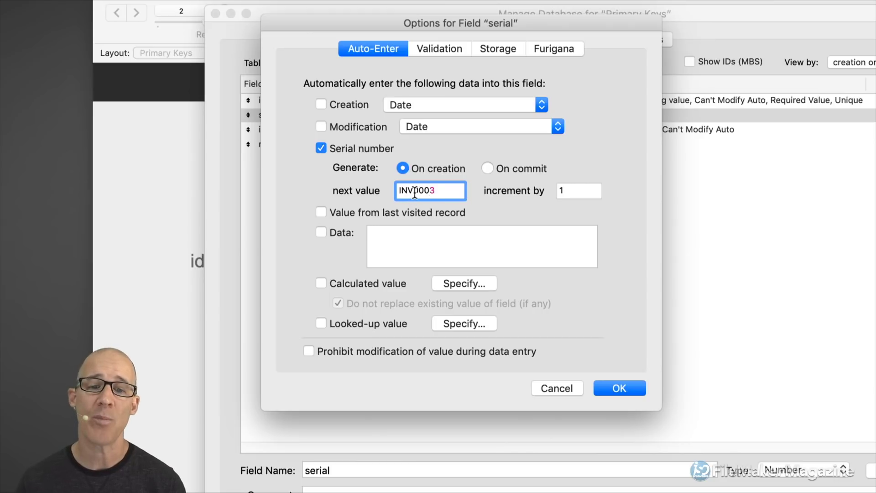
pyautogui.moveTo(414, 192); pyautogui.dragTo(437, 192)
pyautogui.write('9999')
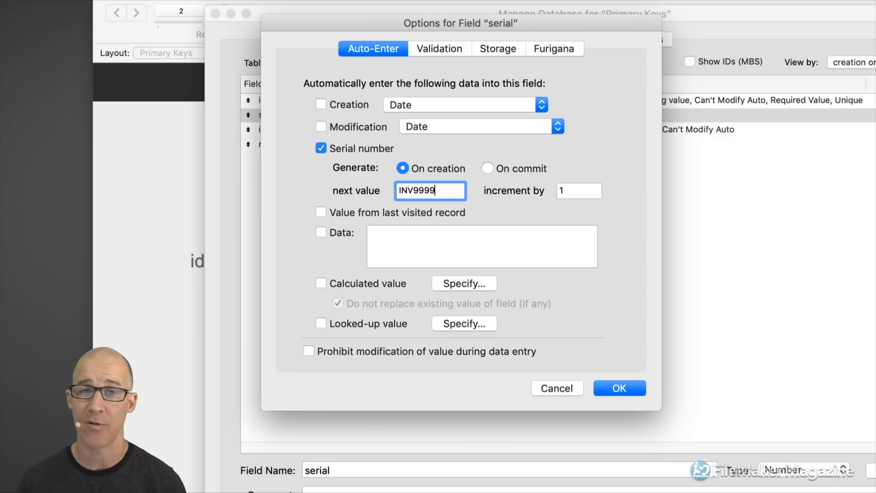
pyautogui.write('9')
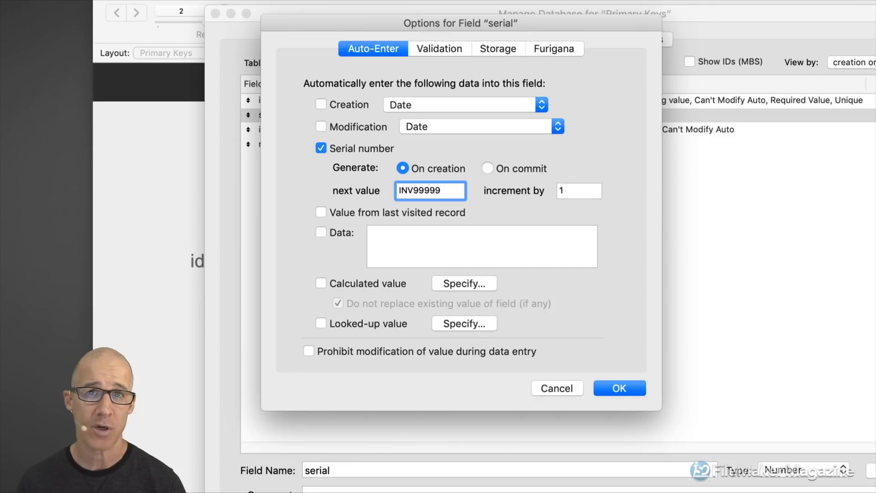
pyautogui.press('BackSpace')
pyautogui.press('BackSpace')
pyautogui.press('BackSpace')
pyautogui.press('BackSpace')
pyautogui.press('BackSpace')
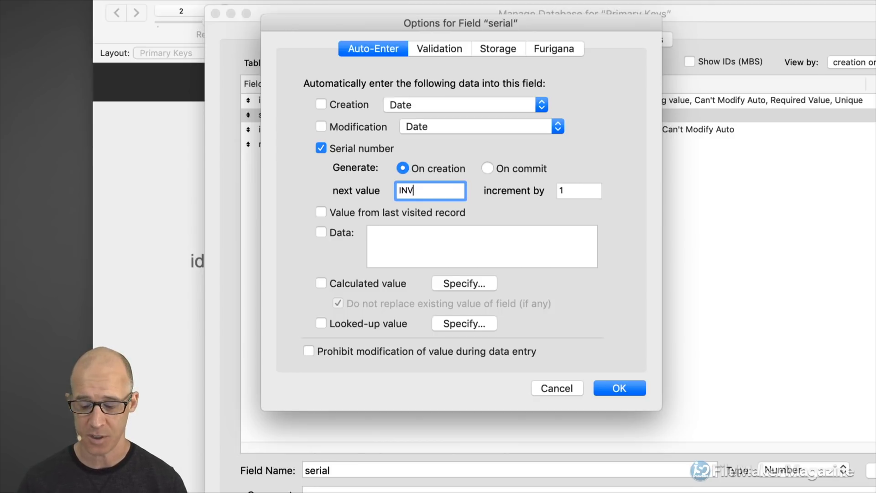
pyautogui.write('00001')
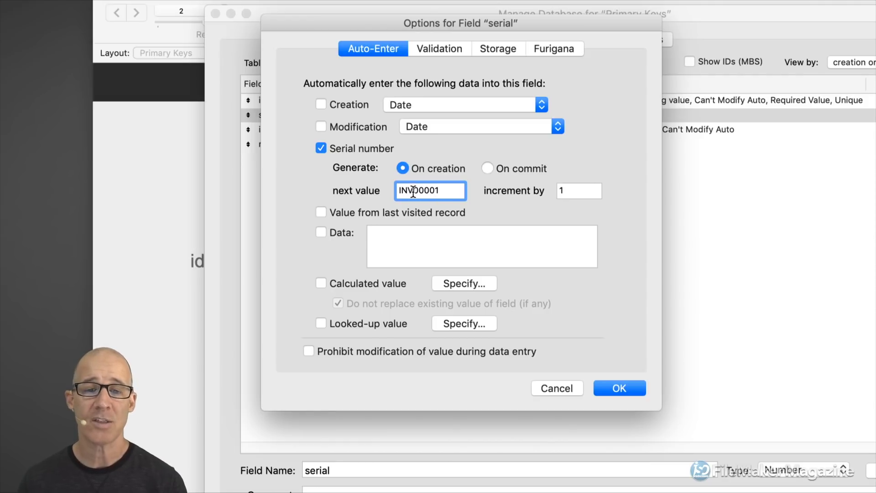
pyautogui.moveTo(414, 190); pyautogui.dragTo(392, 191)
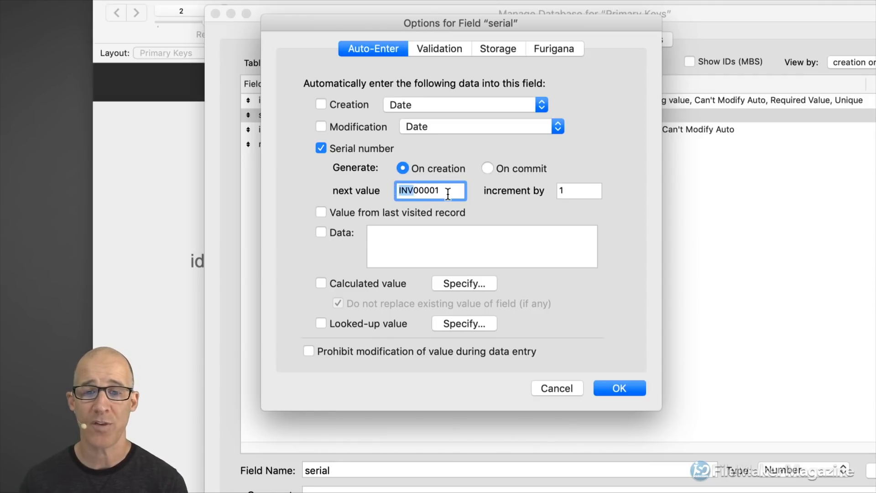
pyautogui.moveTo(446, 191); pyautogui.dragTo(432, 192)
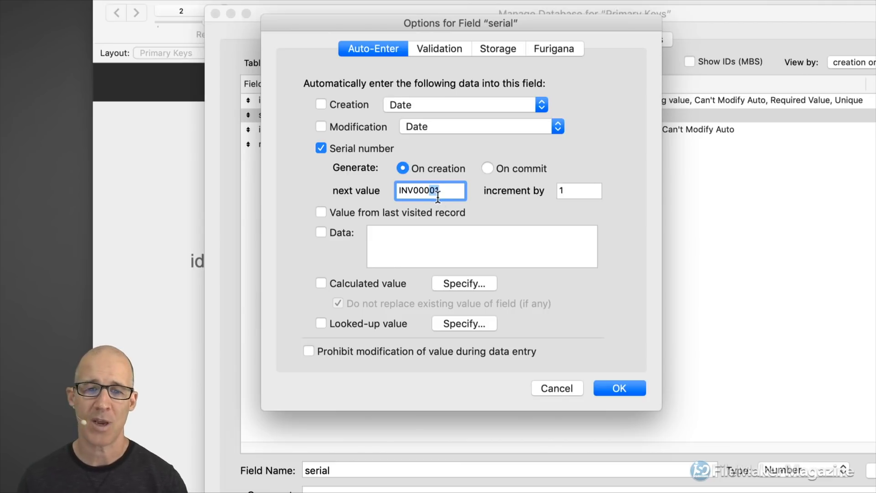
pyautogui.click(439, 191)
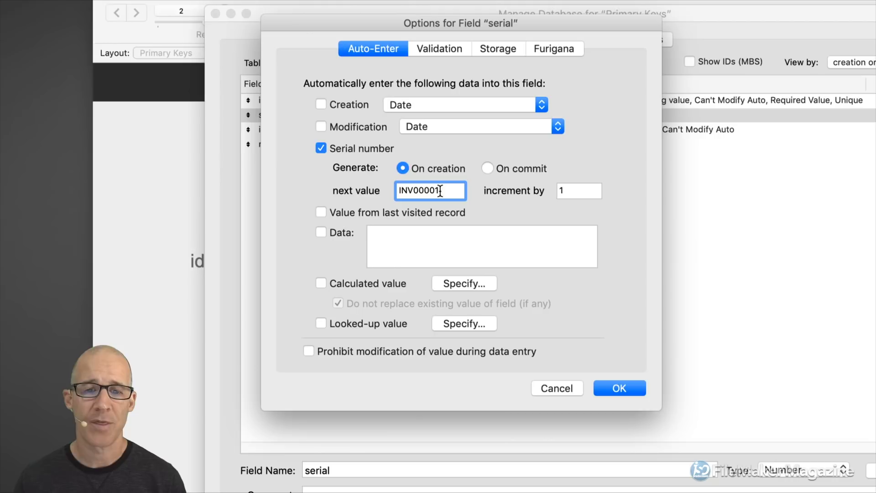
pyautogui.moveTo(440, 191); pyautogui.dragTo(396, 191)
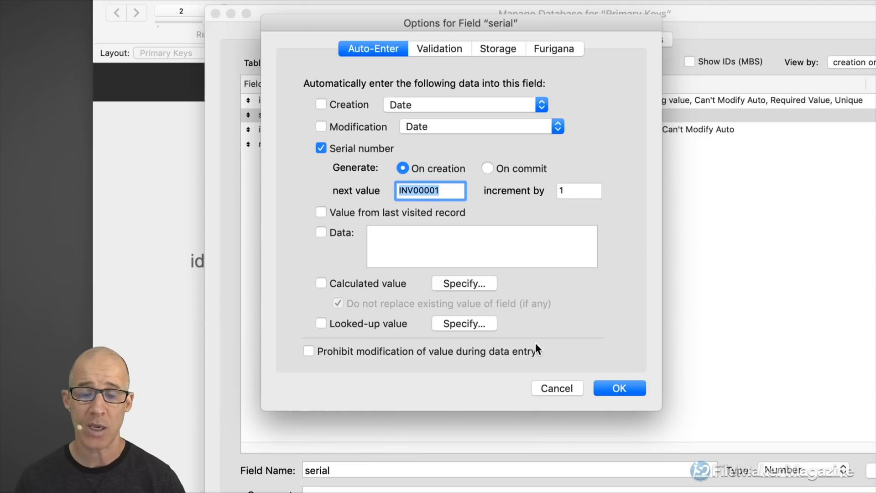
pyautogui.click(561, 387)
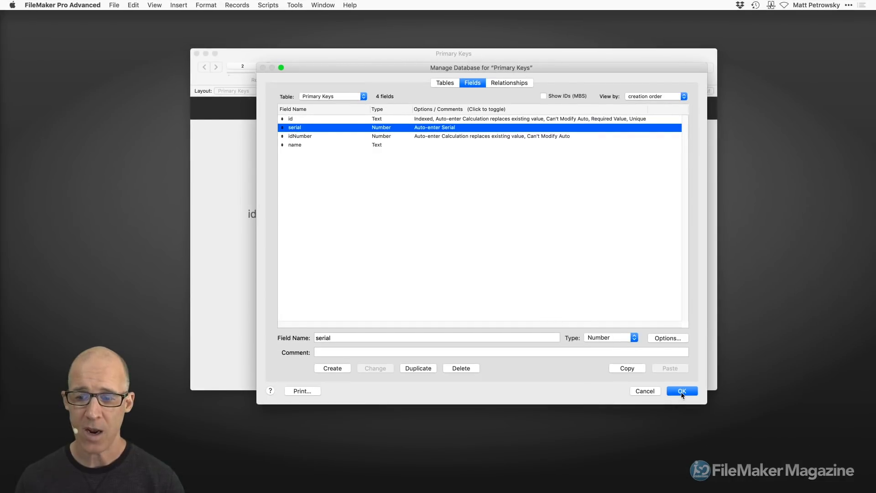
# Save the field changes and step between records 1 and 2, ending on record 1
pyautogui.click(678, 390)
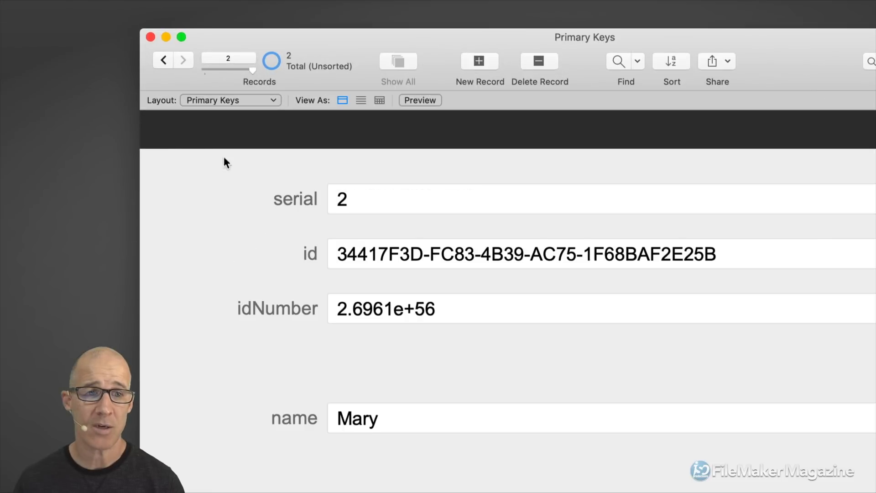
pyautogui.click(163, 60)
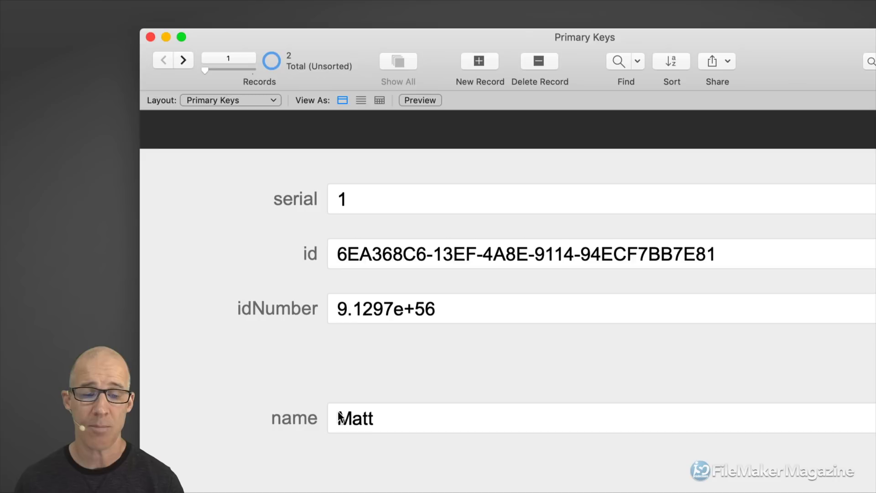
pyautogui.click(184, 60)
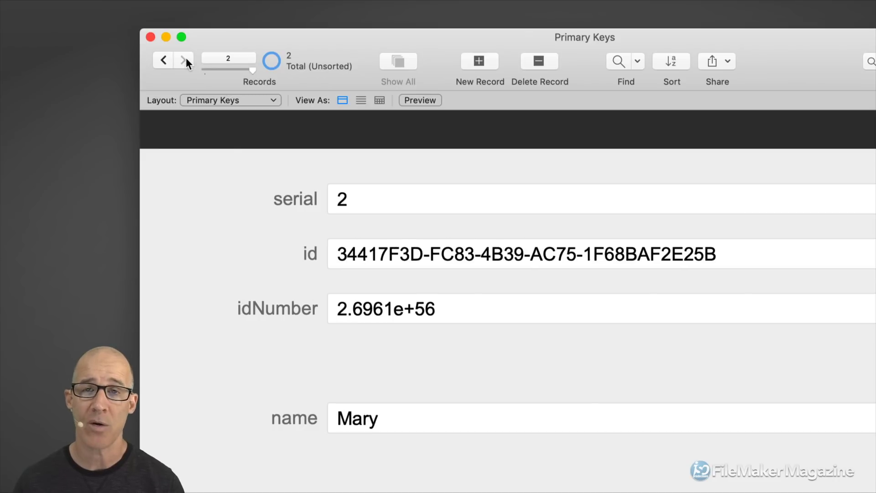
pyautogui.click(163, 60)
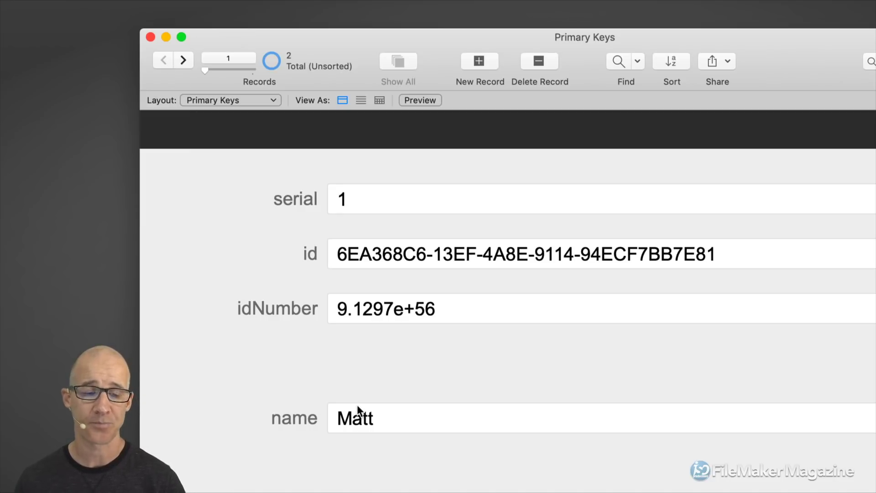
# Go to record 2, check its serial value 2 and commit the record, then edit the id field
pyautogui.click(373, 420)
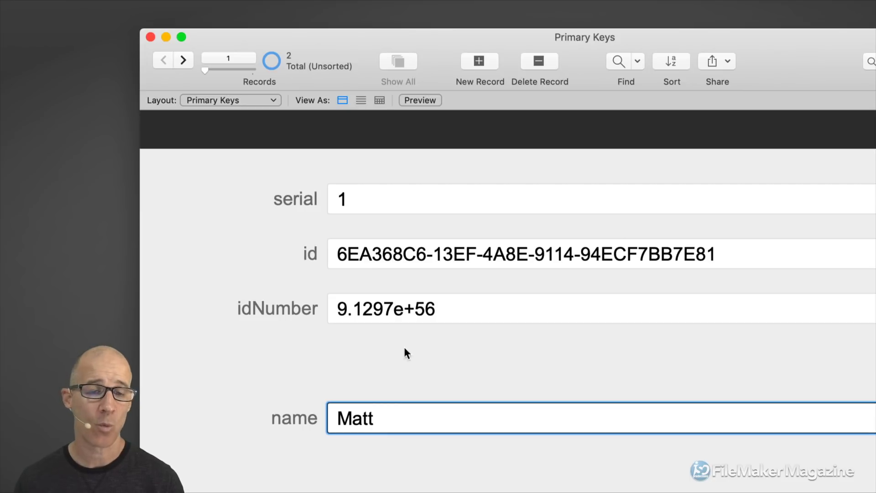
pyautogui.click(347, 198)
pyautogui.press('super+a')
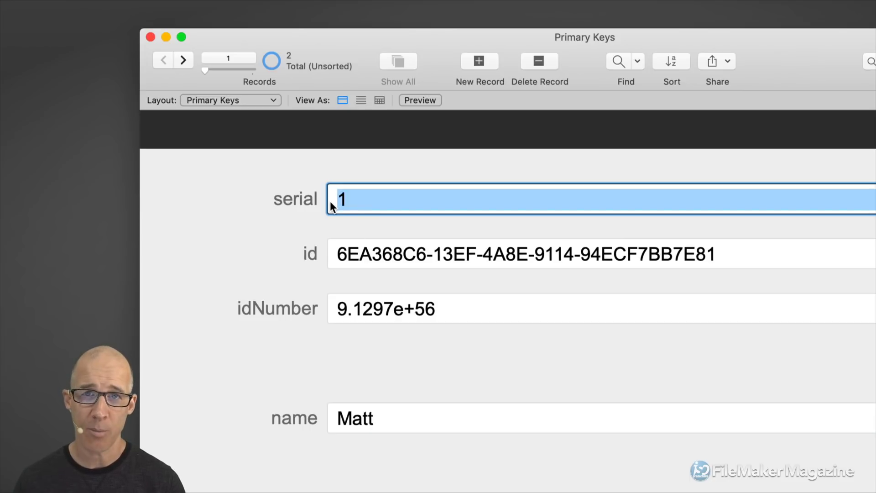
pyautogui.click(183, 61)
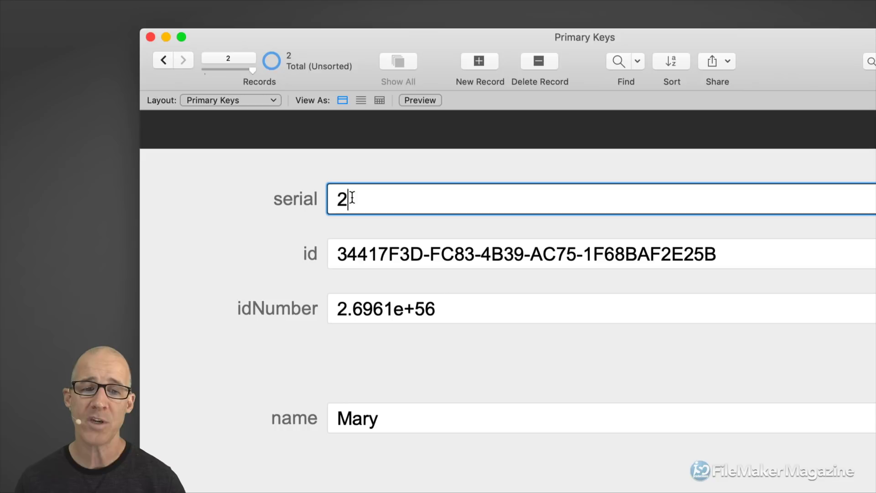
pyautogui.moveTo(350, 198); pyautogui.dragTo(337, 197)
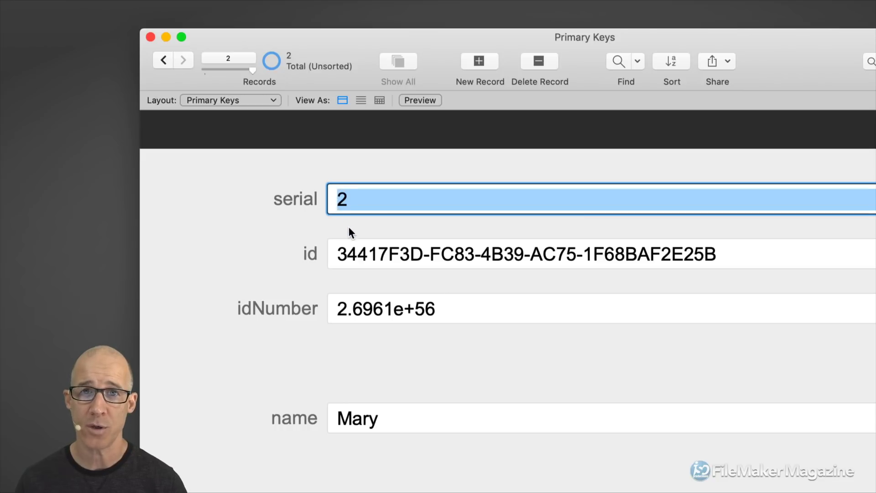
pyautogui.click(360, 233)
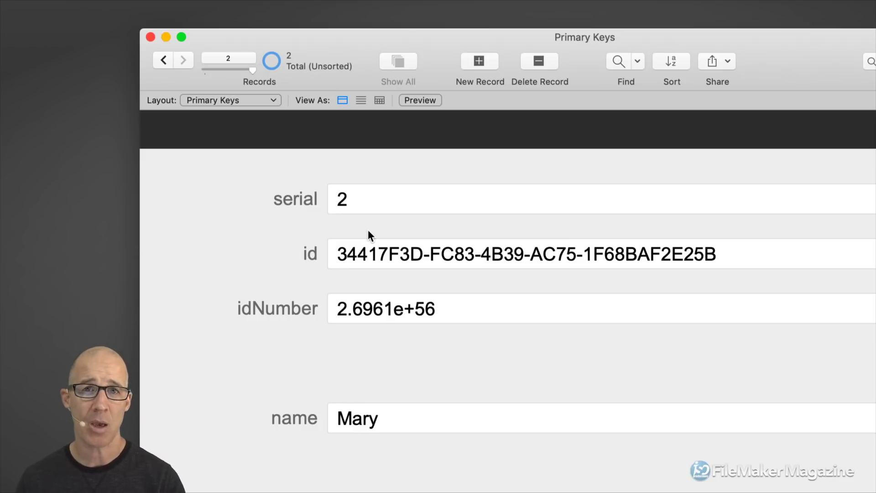
pyautogui.click(363, 201)
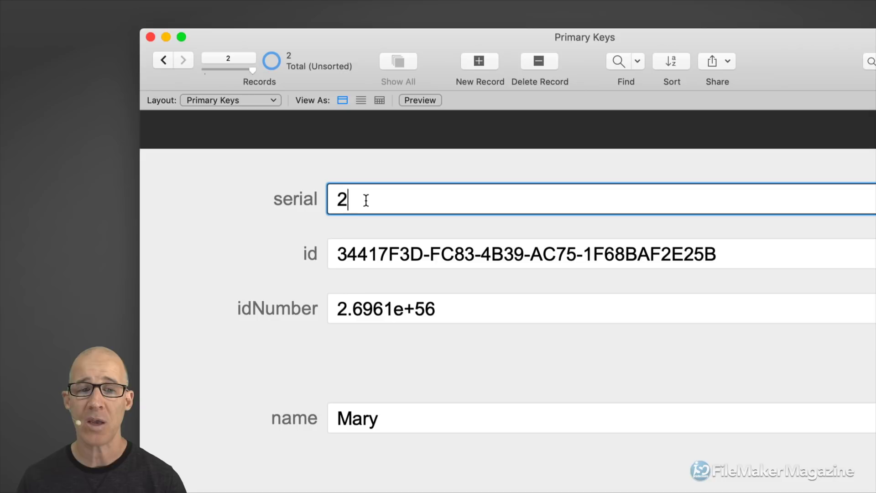
pyautogui.press('super+a')
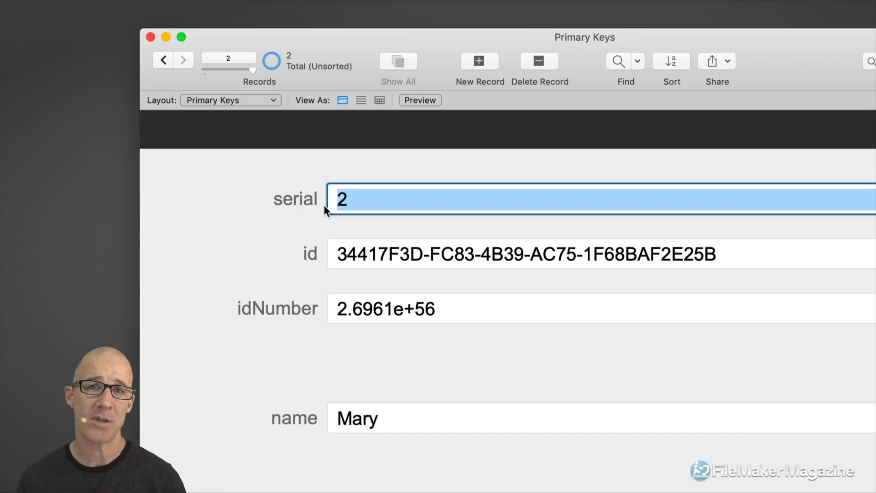
pyautogui.click(360, 225)
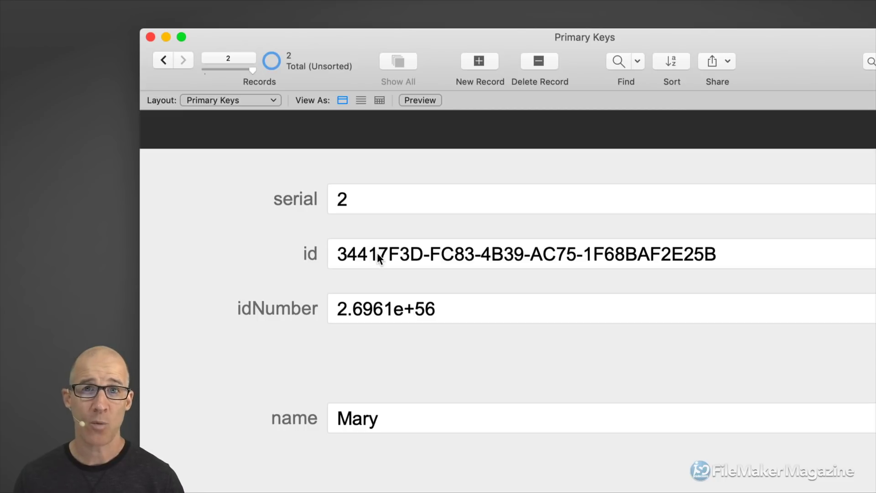
pyautogui.click(400, 256)
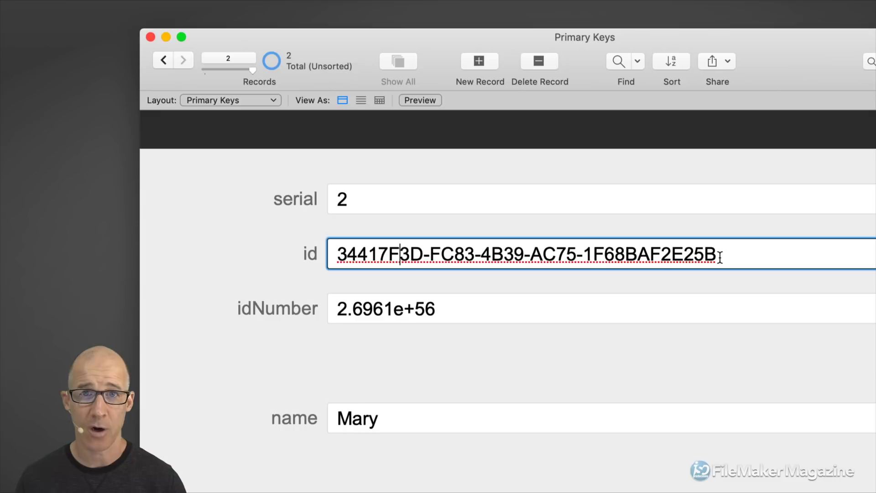
# Select record 2's UUID, then enter idNumber to show its full 57-digit value
pyautogui.press('super+a')
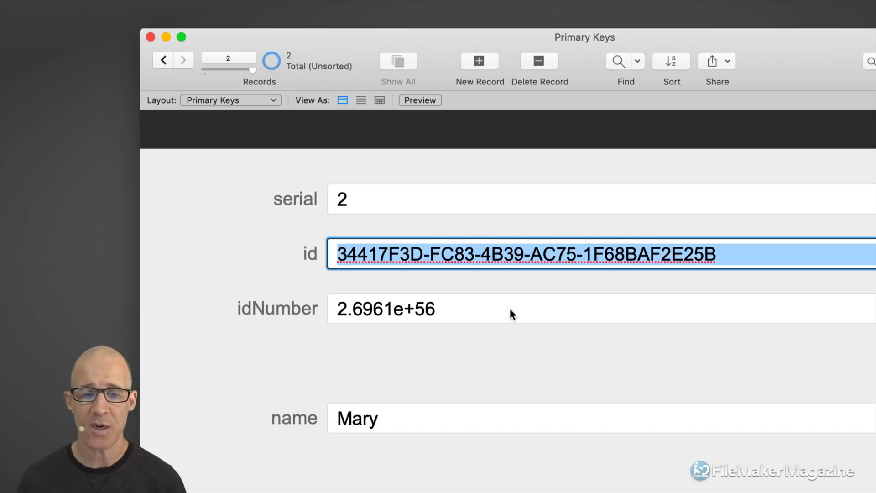
pyautogui.click(419, 308)
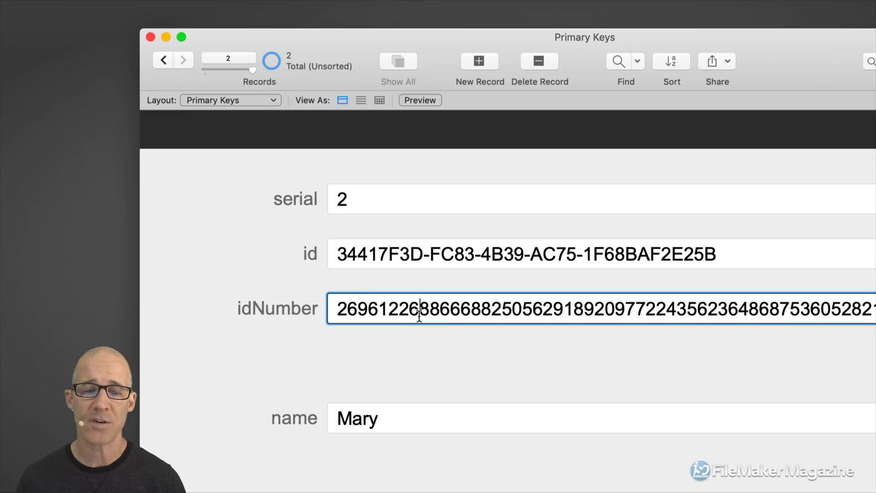
pyautogui.click(415, 342)
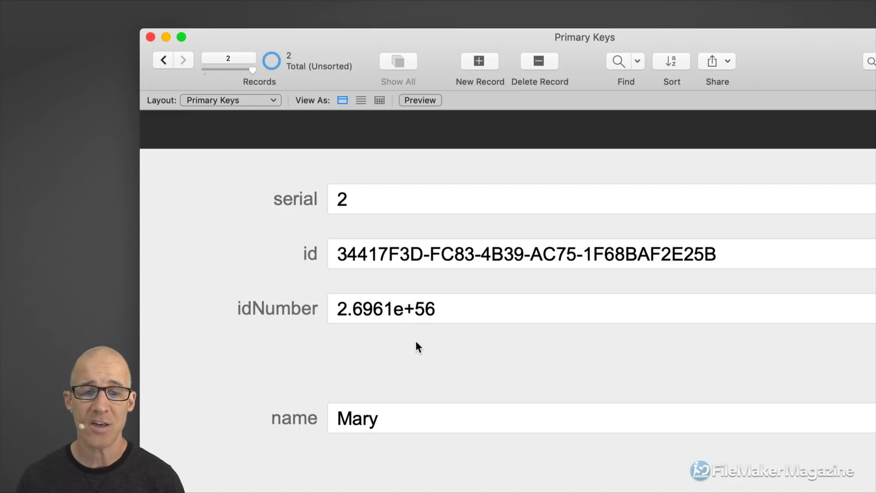
pyautogui.click(437, 314)
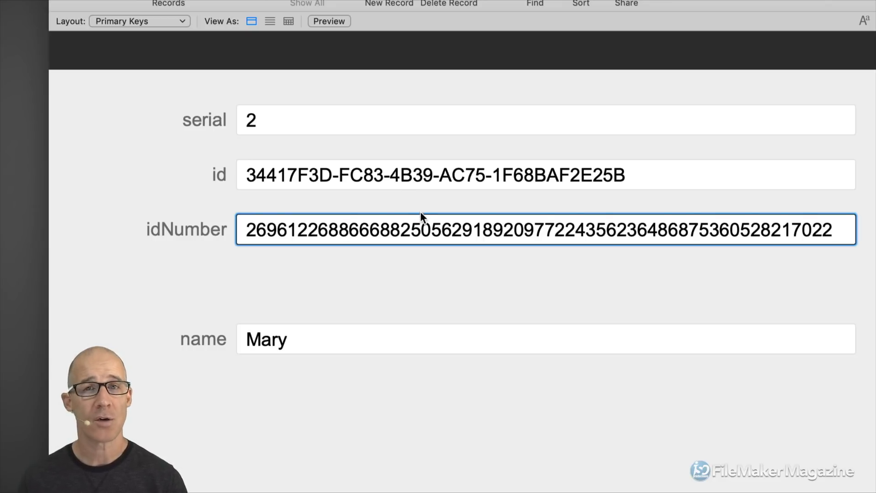
# Select the whole idNumber value, then open the Primary Keys field definitions from the id field
pyautogui.doubleClick(425, 229)
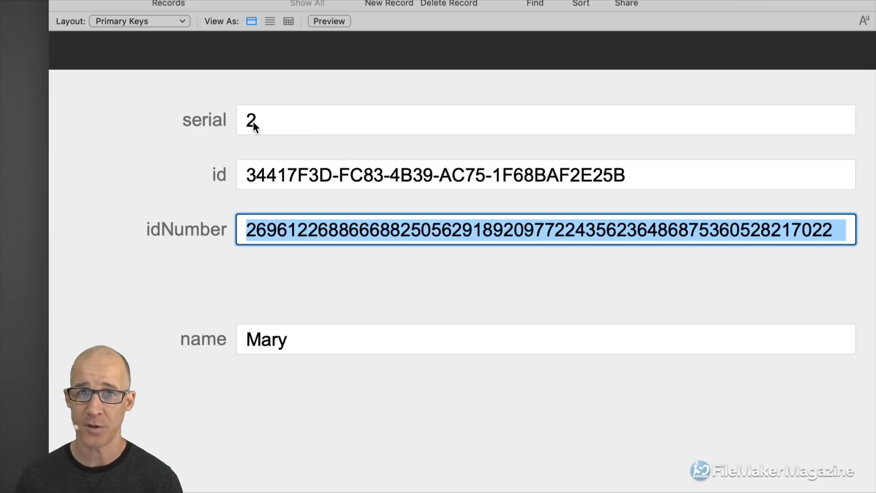
pyautogui.doubleClick(307, 229)
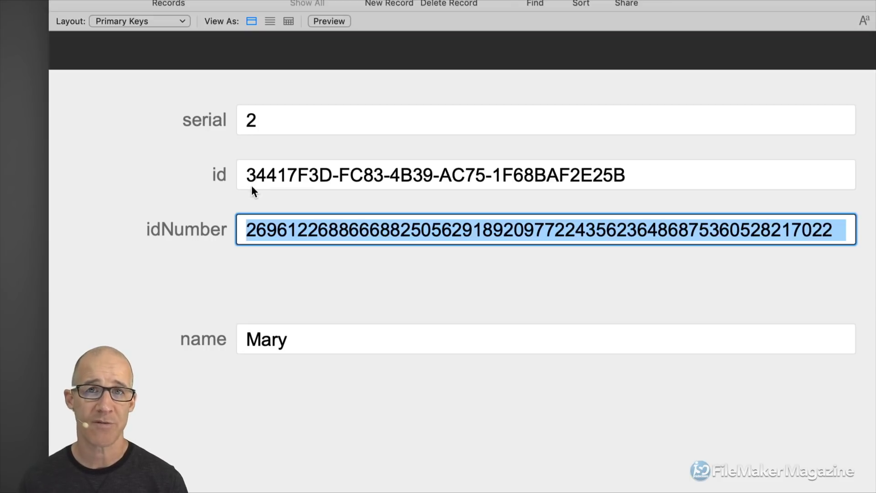
pyautogui.click(279, 176)
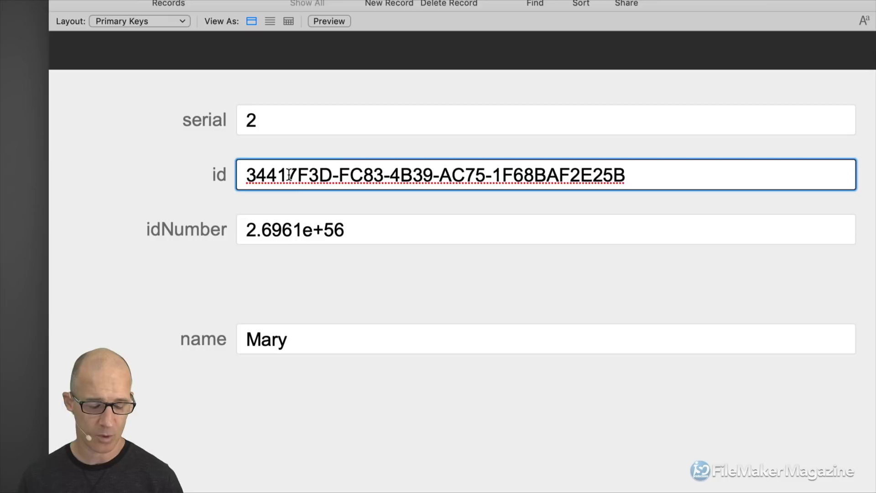
pyautogui.press('super+shift+d')
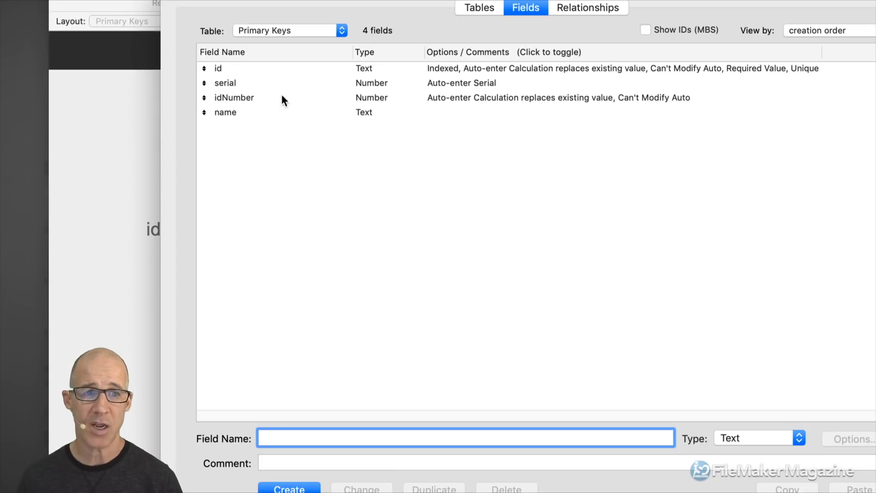
# Inspect the id field's Get( UUID ) auto-enter calculation, cancel unchanged, and close Manage Database
pyautogui.click(240, 69)
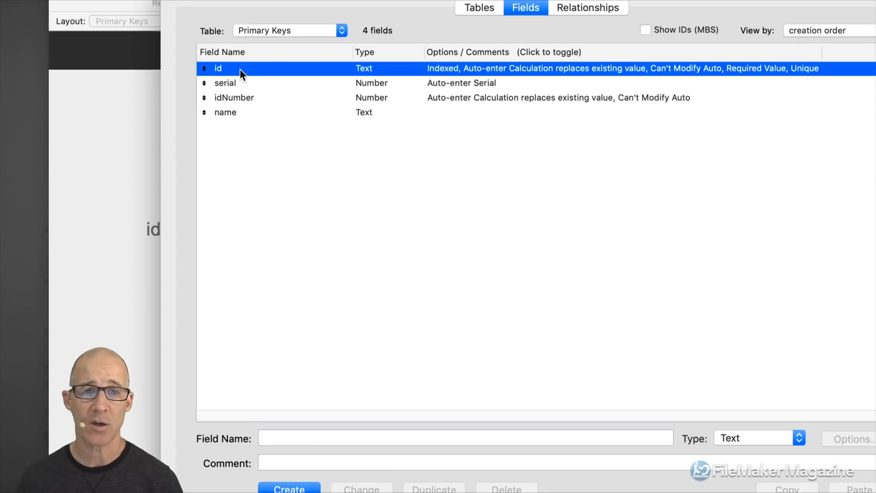
pyautogui.doubleClick(458, 68)
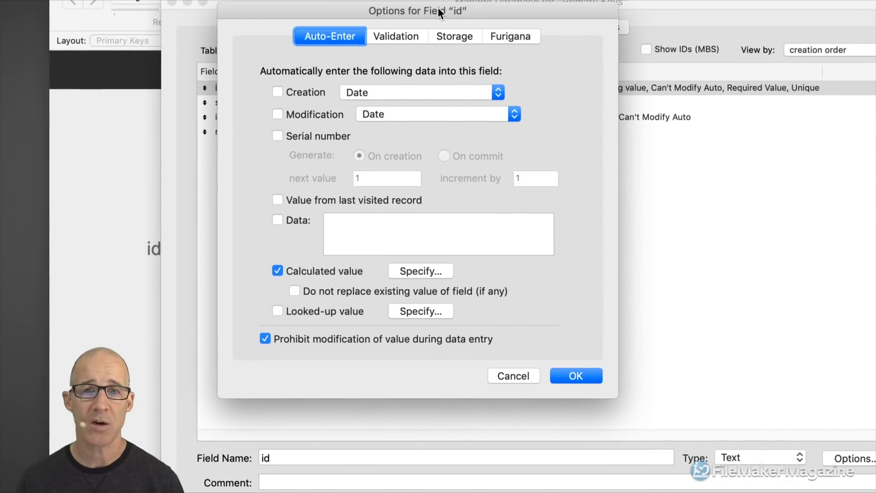
pyautogui.moveTo(437, 7); pyautogui.dragTo(469, 12)
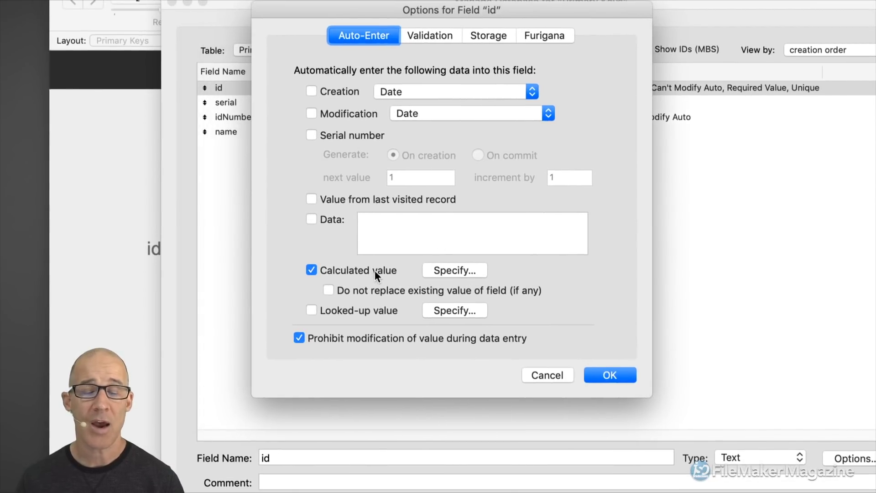
pyautogui.click(446, 270)
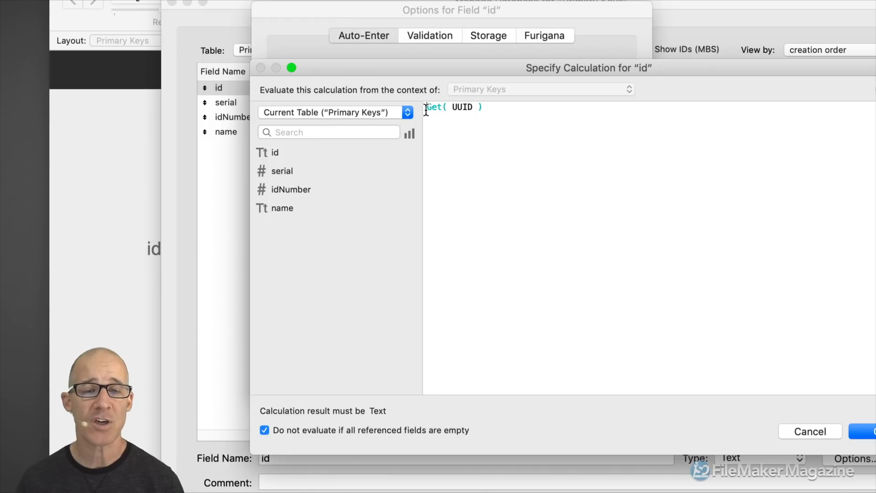
pyautogui.moveTo(427, 108); pyautogui.dragTo(486, 111)
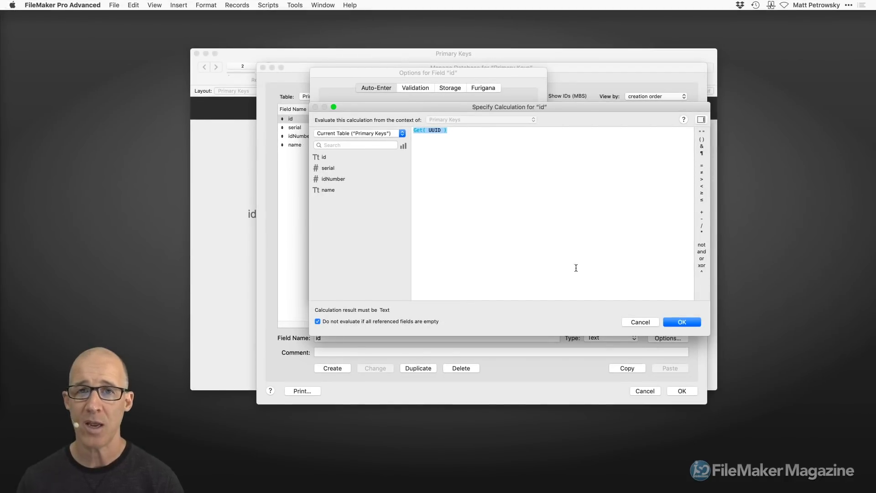
pyautogui.click(643, 323)
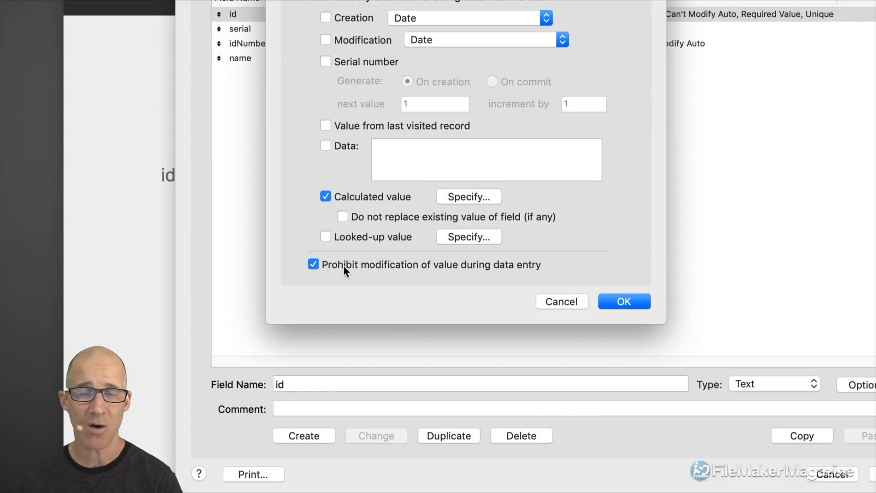
pyautogui.click(613, 302)
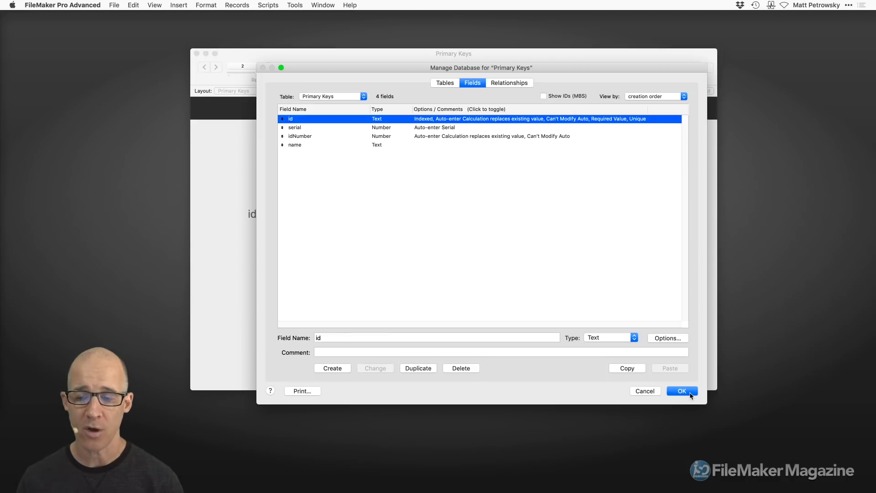
pyautogui.click(682, 391)
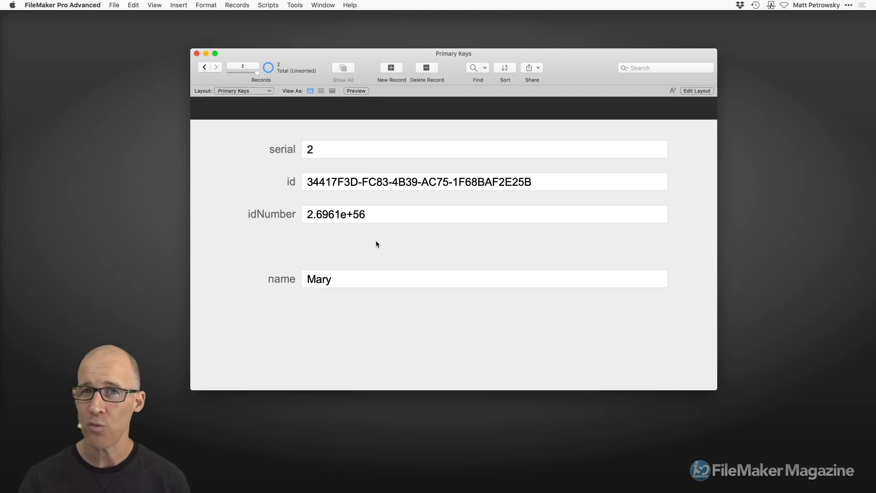
pyautogui.press('super+l')
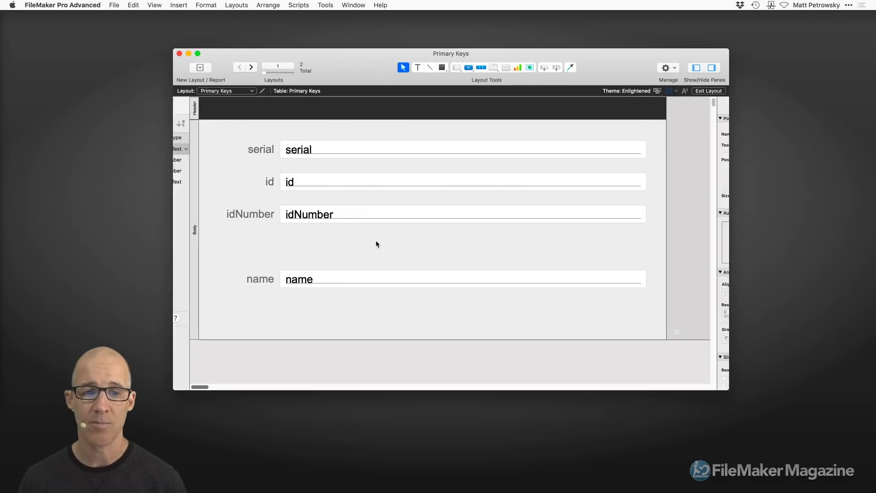
pyautogui.moveTo(318, 195); pyautogui.dragTo(275, 183)
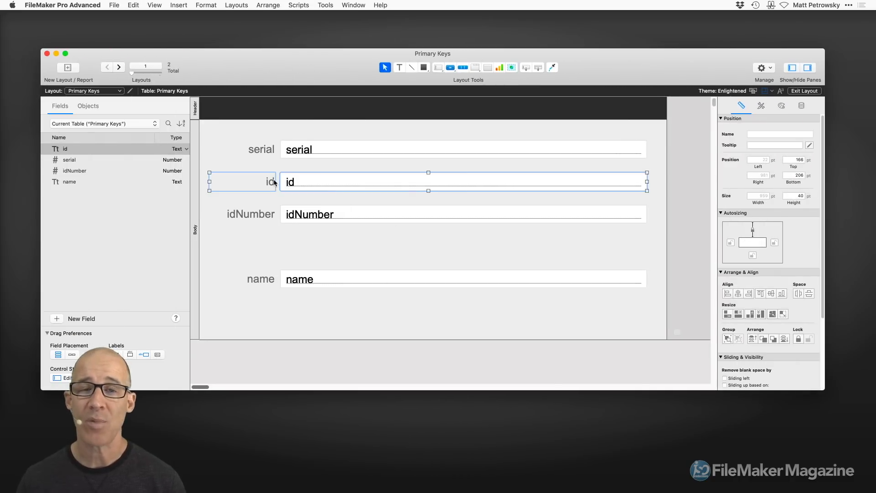
pyautogui.press('BackSpace')
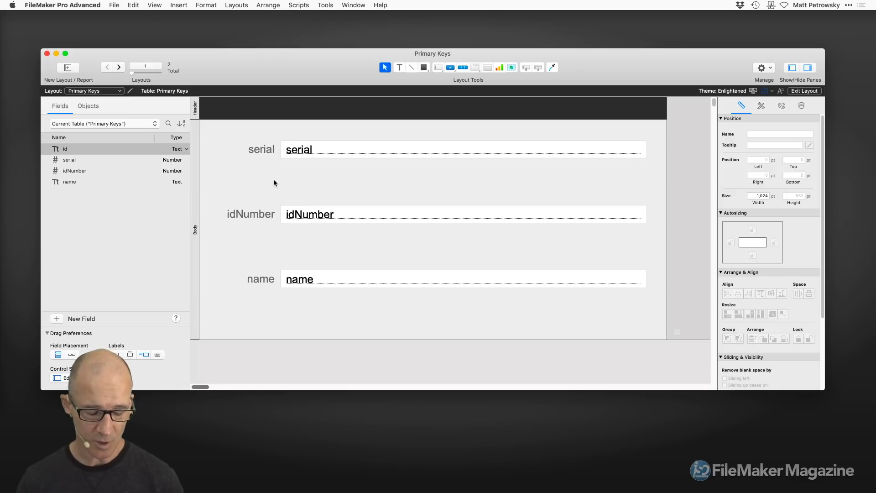
pyautogui.press('super+z')
pyautogui.press('super+b')
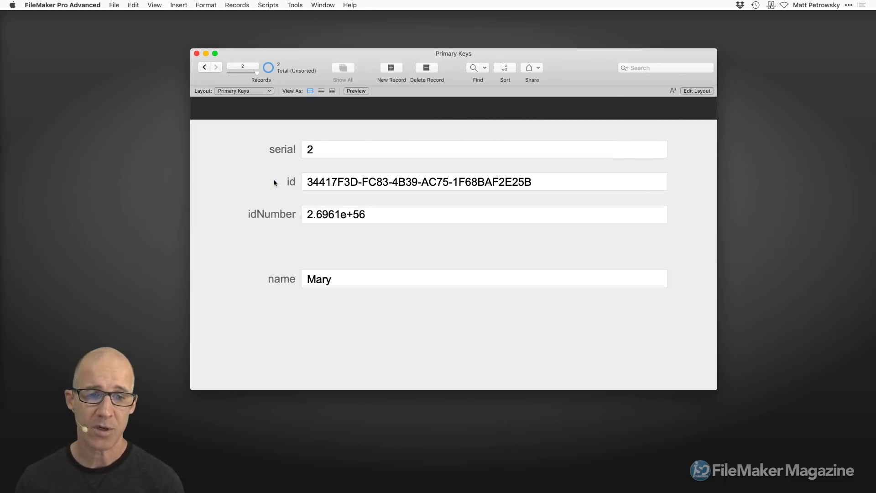
# Select the start and end characters of the id UUID, then the whole value
pyautogui.click(345, 184)
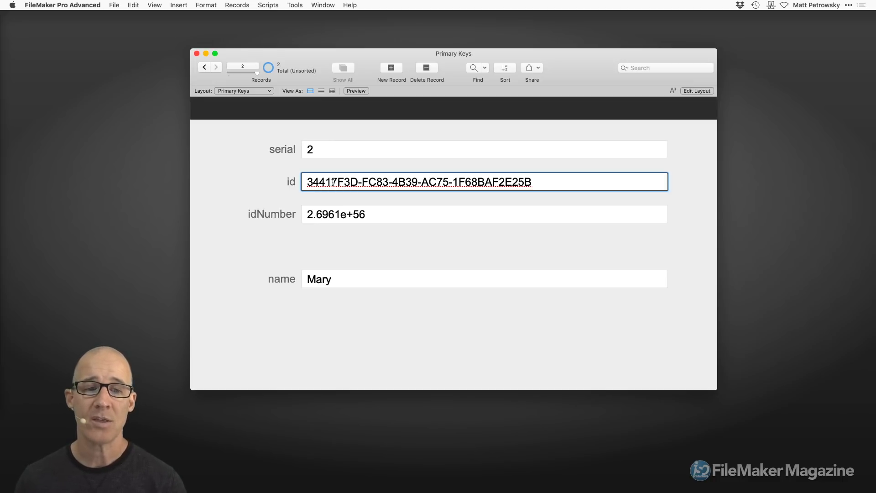
pyautogui.moveTo(330, 183); pyautogui.dragTo(305, 181)
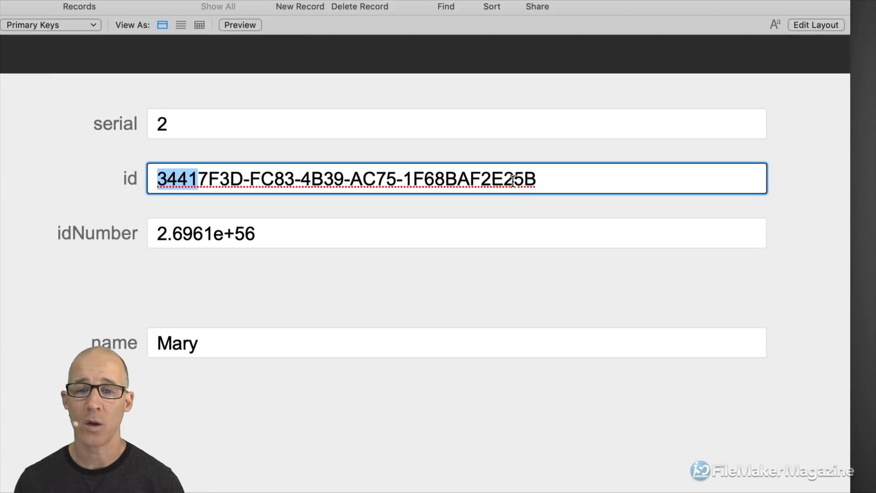
pyautogui.moveTo(505, 183); pyautogui.dragTo(529, 183)
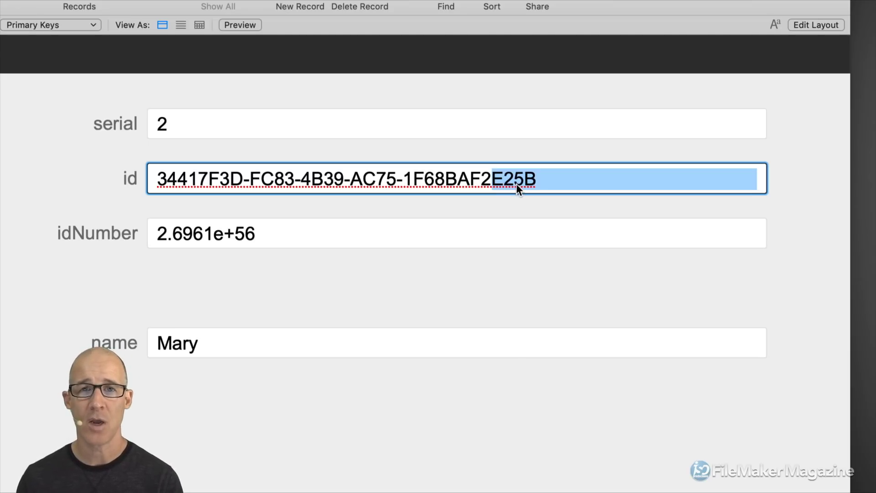
pyautogui.press('super+a')
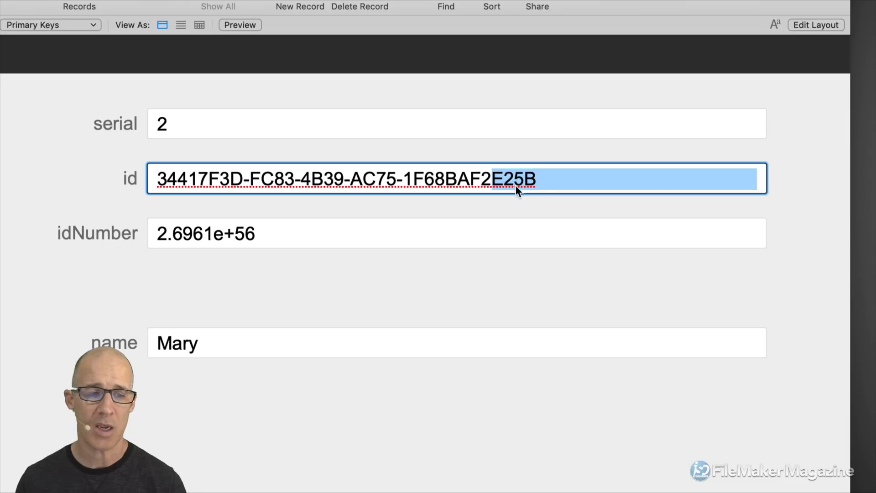
# View idNumber's full digits, leave it showing 2.6961e+56, and move the window to the upper left
pyautogui.click(374, 234)
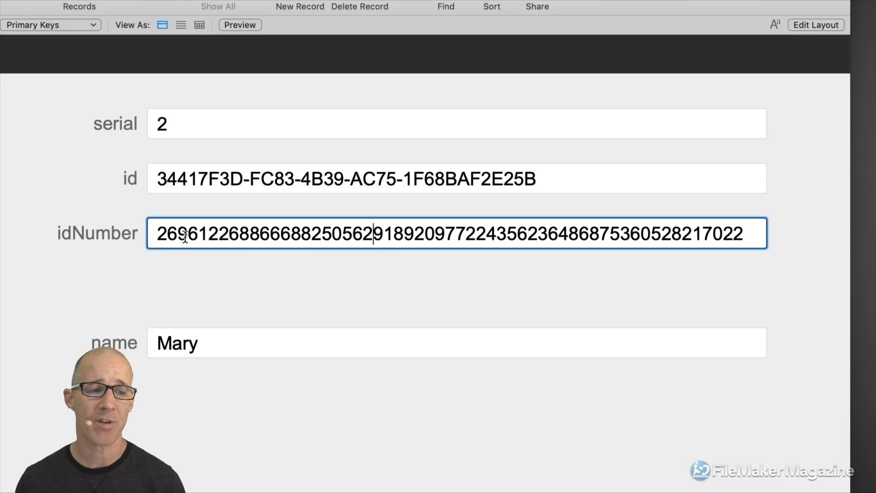
pyautogui.moveTo(209, 234); pyautogui.dragTo(155, 233)
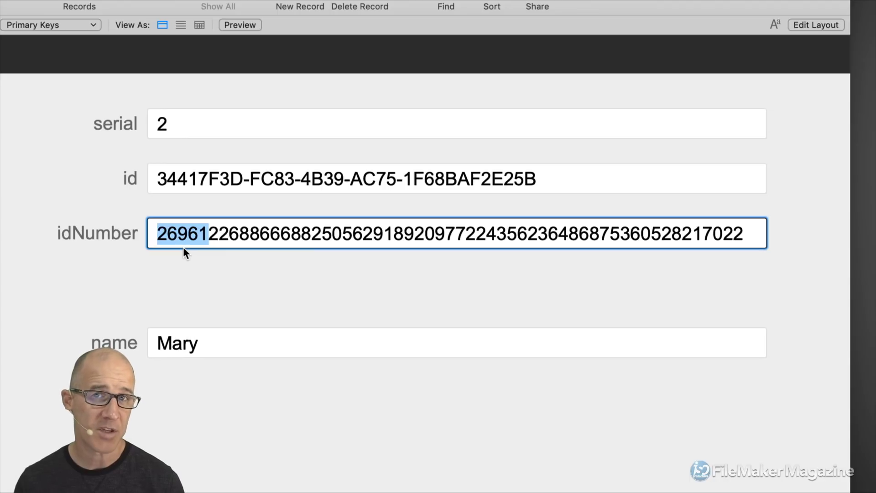
pyautogui.press('Right')
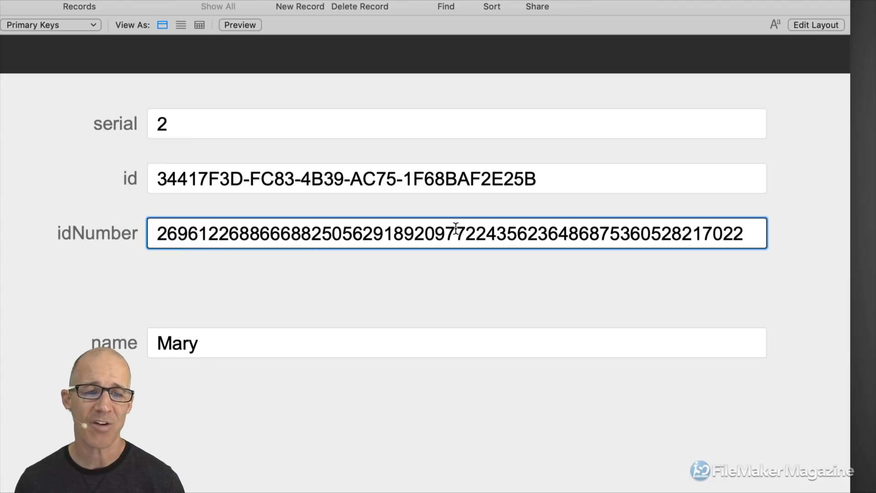
pyautogui.press('super+a')
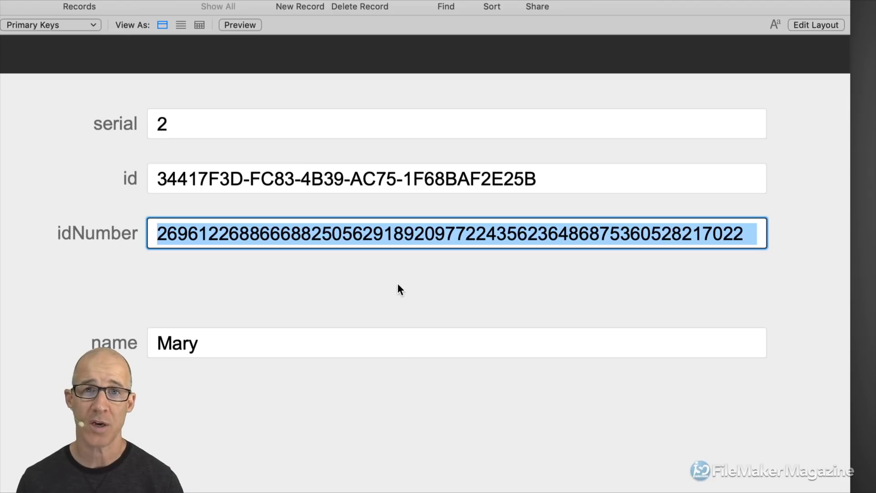
pyautogui.click(396, 269)
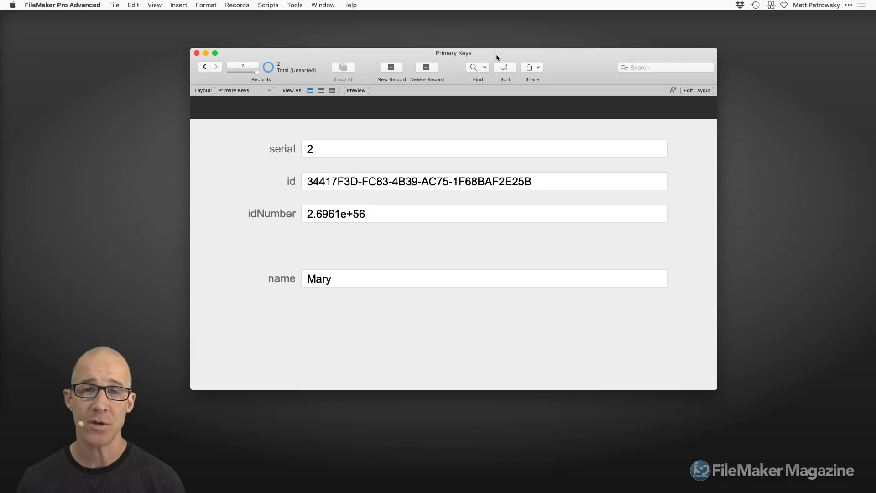
pyautogui.moveTo(497, 54); pyautogui.dragTo(345, 28)
# Open a second, smaller window on Related Table Serial at the right, and return Primary Keys to record 1
pyautogui.click(321, 5)
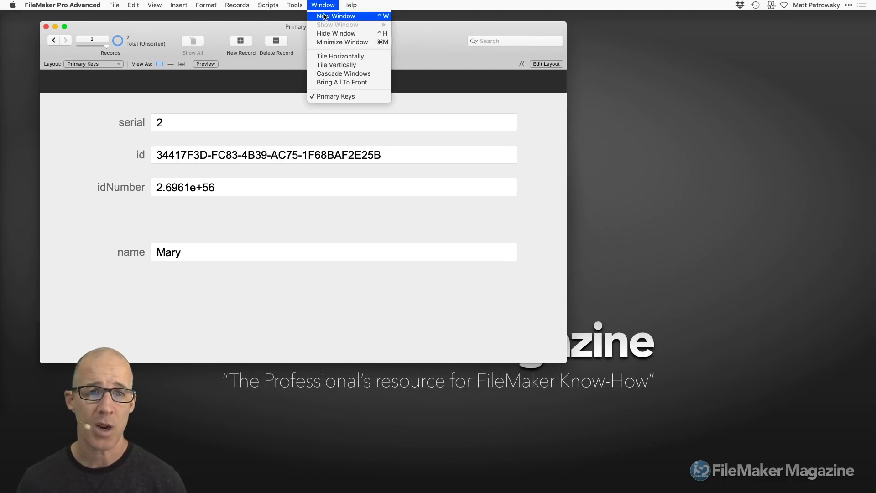
pyautogui.click(325, 17)
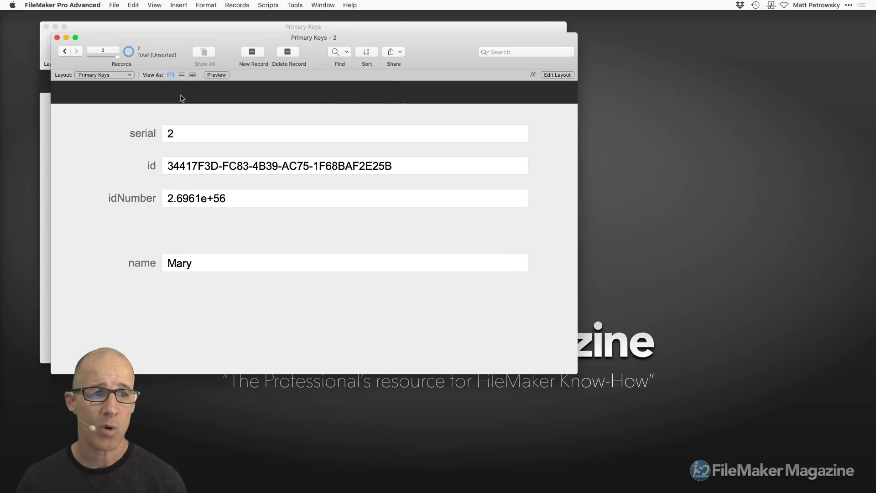
pyautogui.click(114, 74)
pyautogui.click(115, 83)
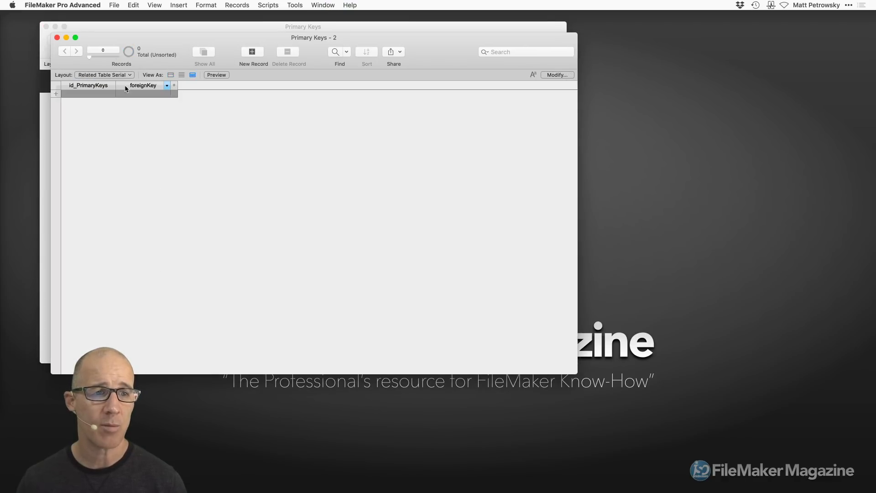
pyautogui.moveTo(576, 372); pyautogui.dragTo(465, 251)
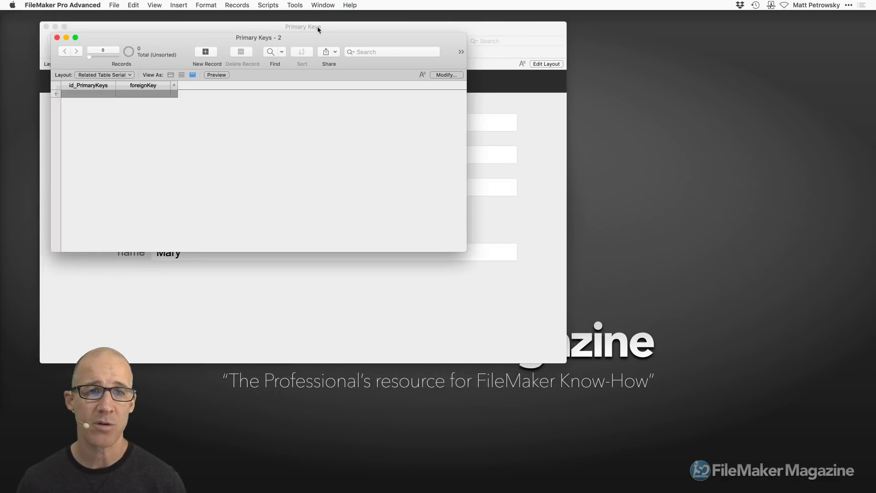
pyautogui.moveTo(313, 35); pyautogui.dragTo(702, 77)
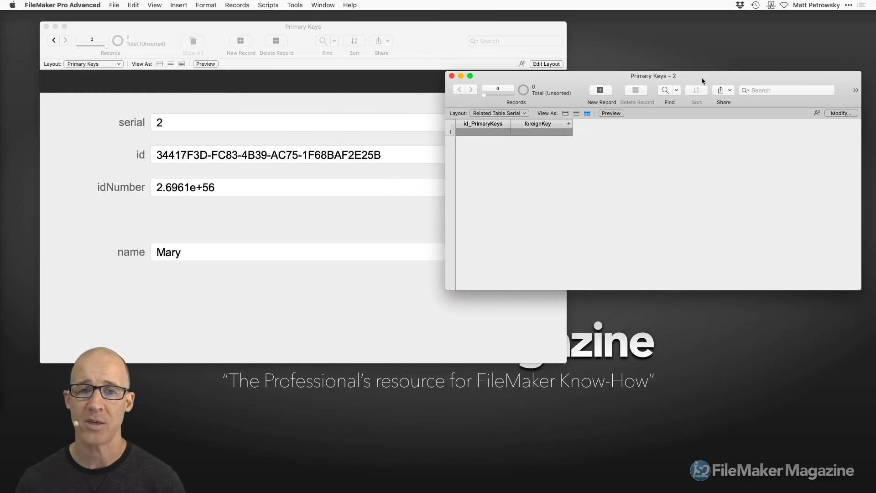
pyautogui.click(434, 42)
pyautogui.click(54, 40)
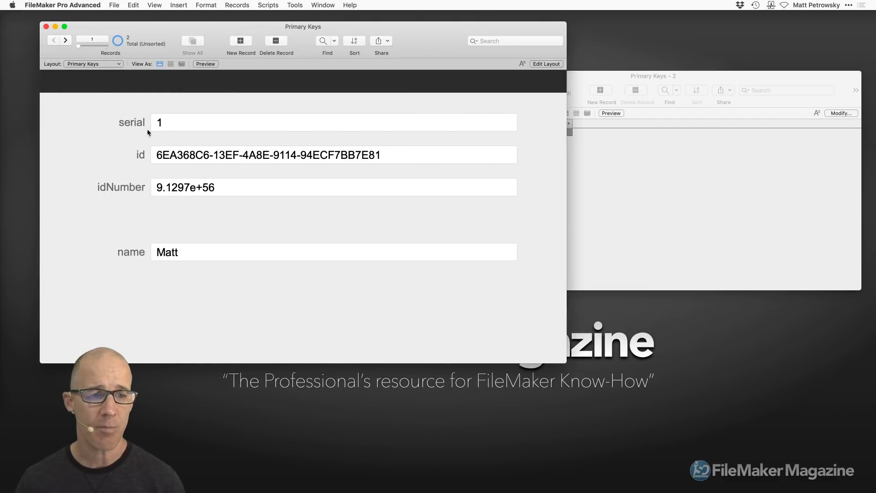
# In Manage Database's Relationships graph, select the Primary Keys, Related Table Serial and Related Table UUID occurrences
pyautogui.press('super+shift+d')
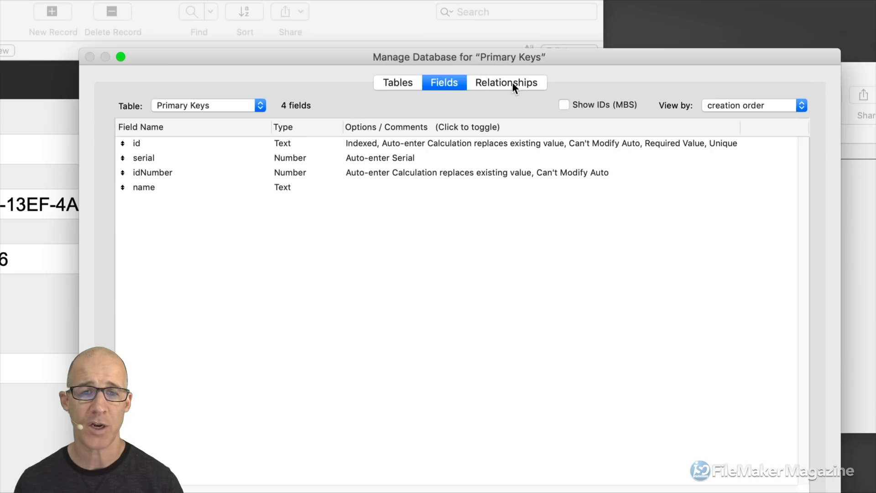
pyautogui.click(513, 84)
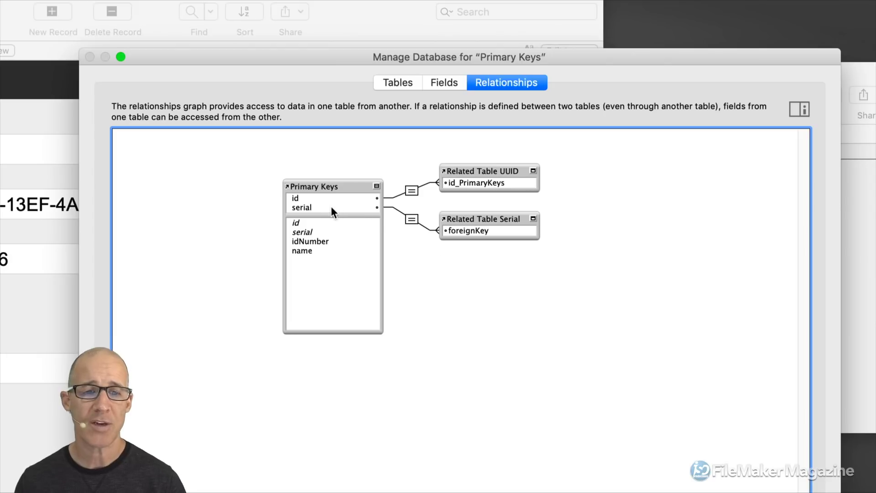
pyautogui.click(318, 208)
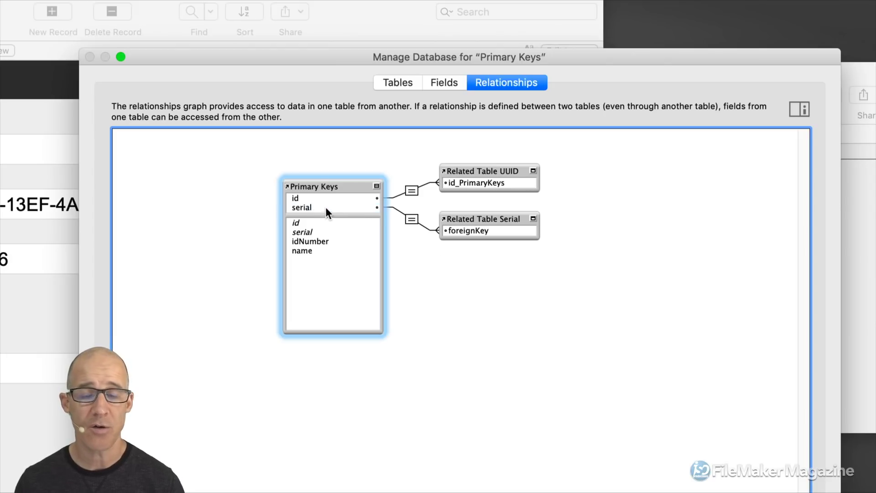
pyautogui.click(462, 229)
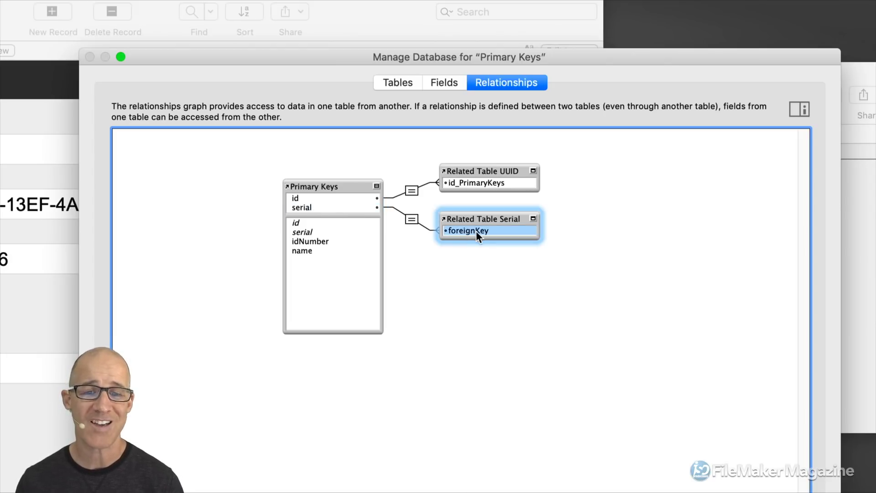
pyautogui.click(348, 204)
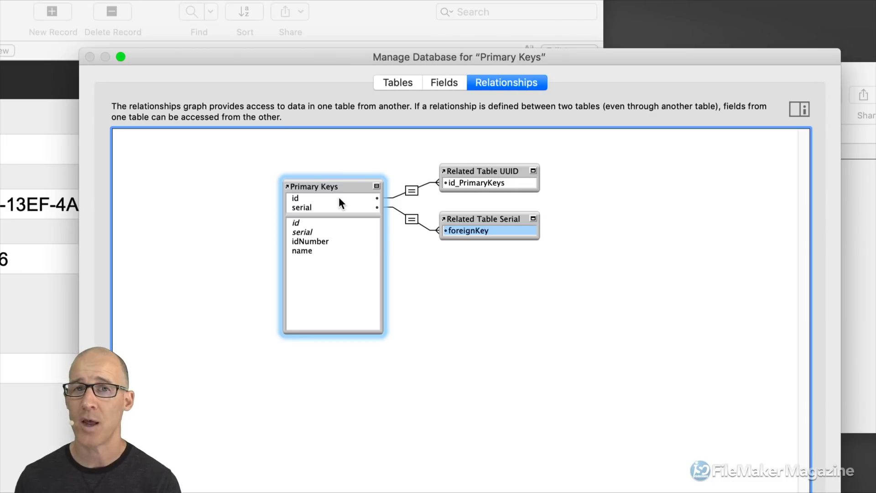
pyautogui.click(463, 188)
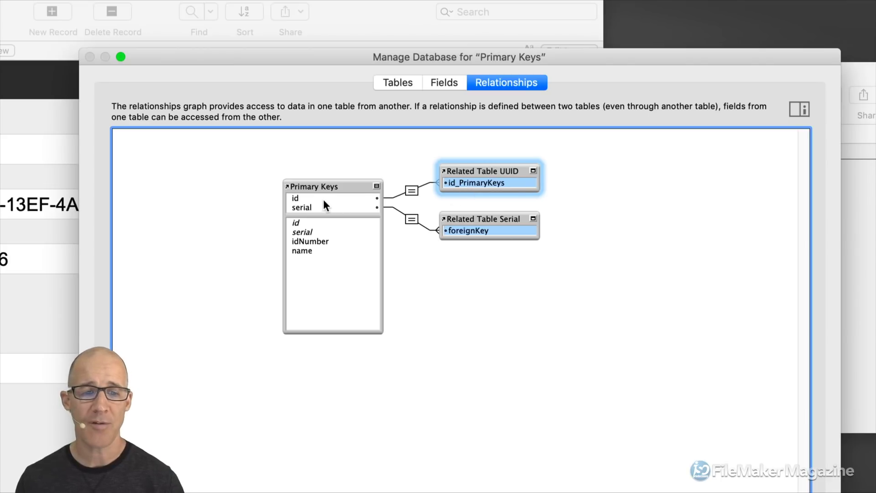
pyautogui.click(307, 199)
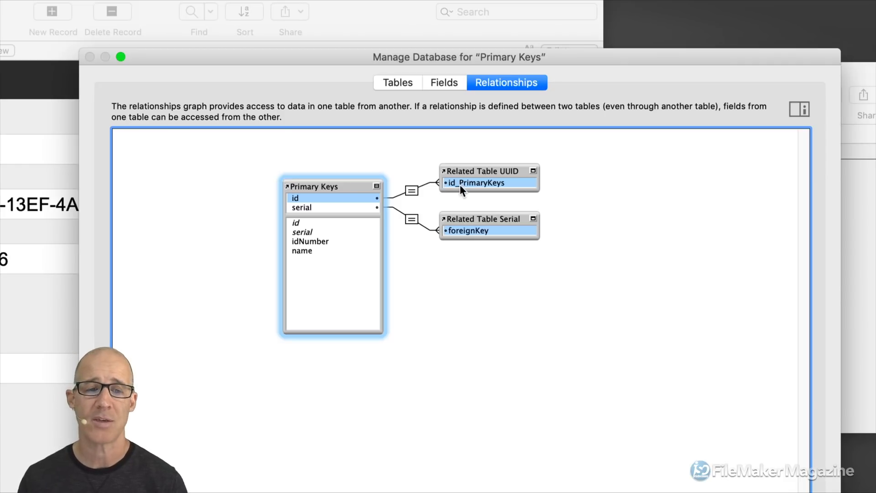
# Select the serial key field in the Primary Keys table occurrence
pyautogui.click(369, 209)
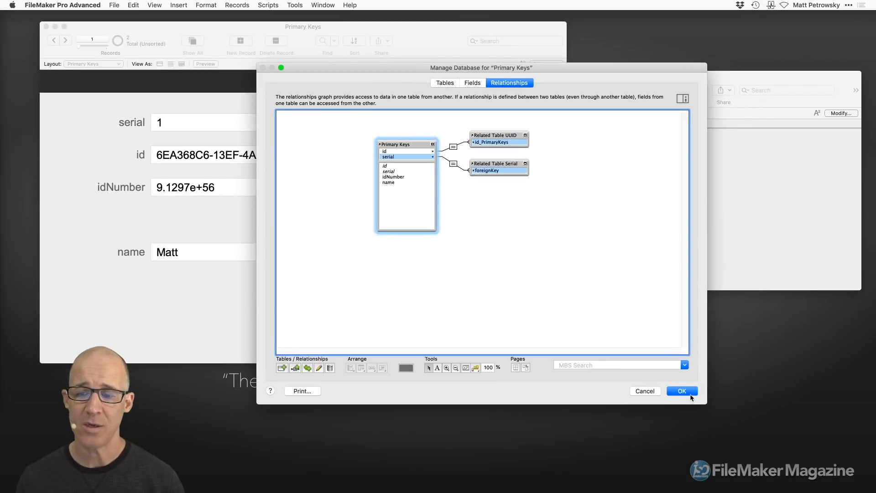
# Put the Primary Keys window in front in Layout mode and move it further right
pyautogui.click(682, 391)
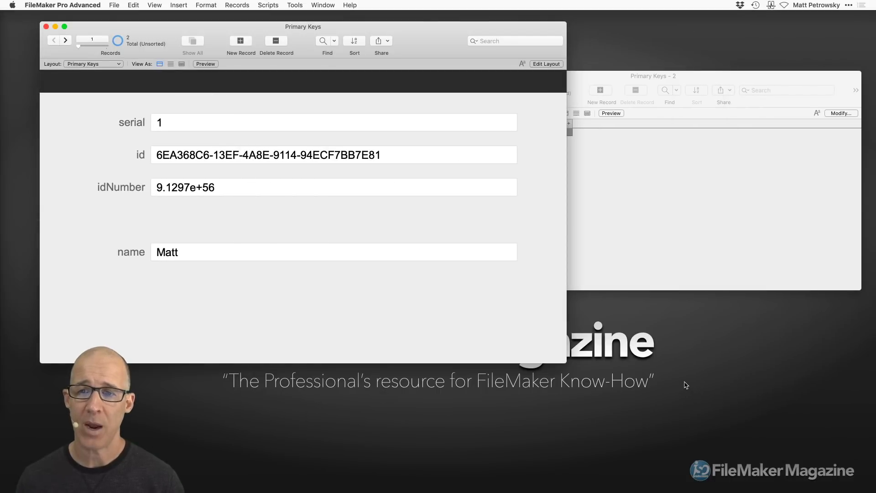
pyautogui.click(638, 228)
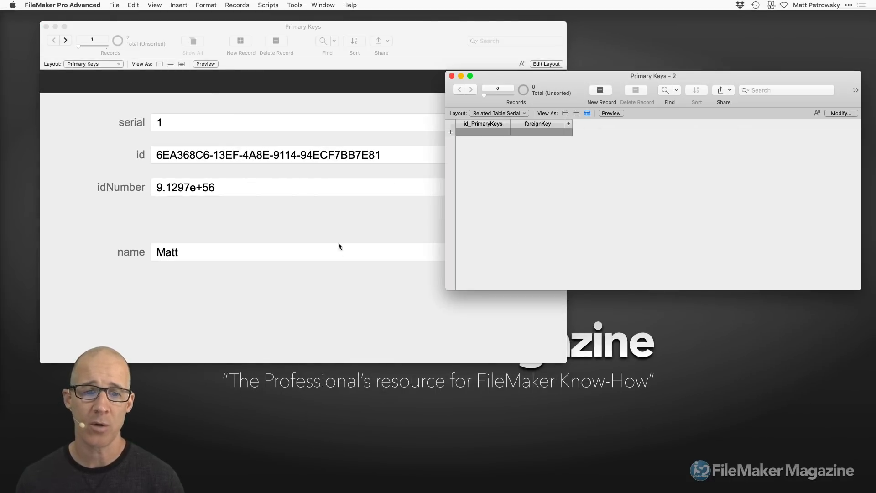
pyautogui.click(327, 231)
pyautogui.press('super+l')
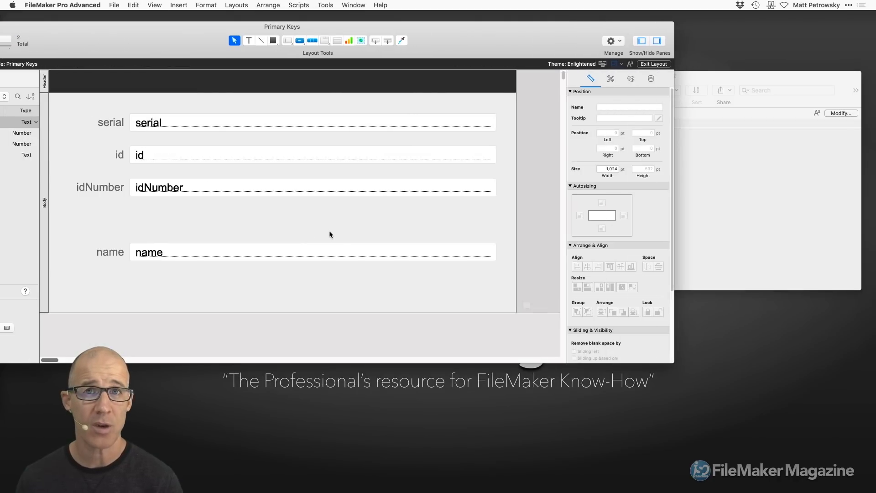
pyautogui.moveTo(356, 29); pyautogui.dragTo(431, 26)
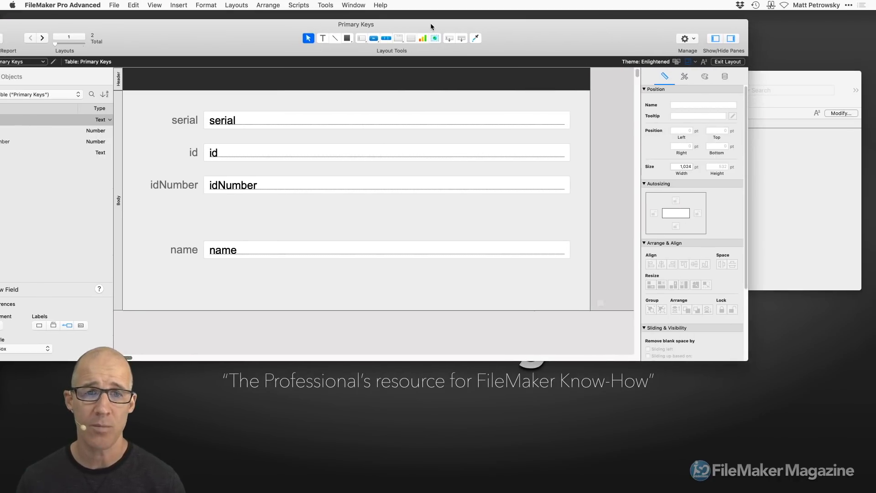
# Draw a Related Table Serial portal below the name field and add ::amount to it
pyautogui.click(411, 38)
pyautogui.moveTo(356, 272)
pyautogui.mouseDown()
pyautogui.moveTo(427, 302)
pyautogui.moveTo(446, 301)
pyautogui.mouseUp()
pyautogui.click(443, 111)
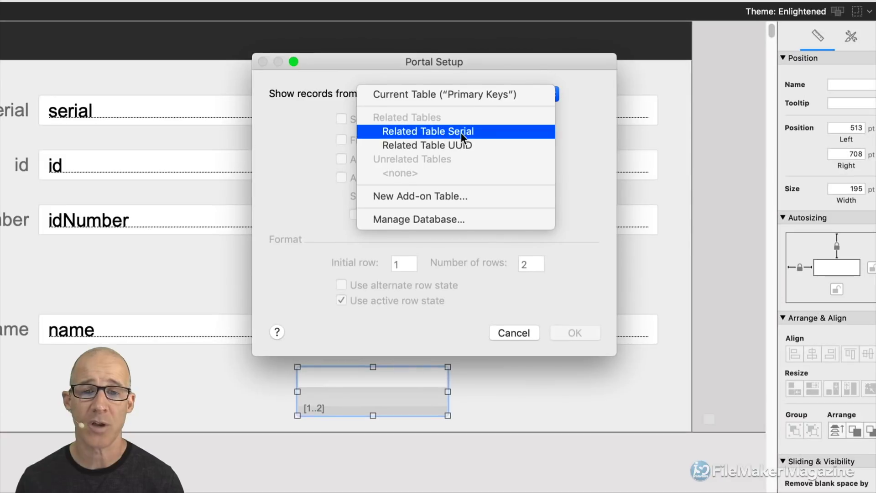
pyautogui.click(444, 132)
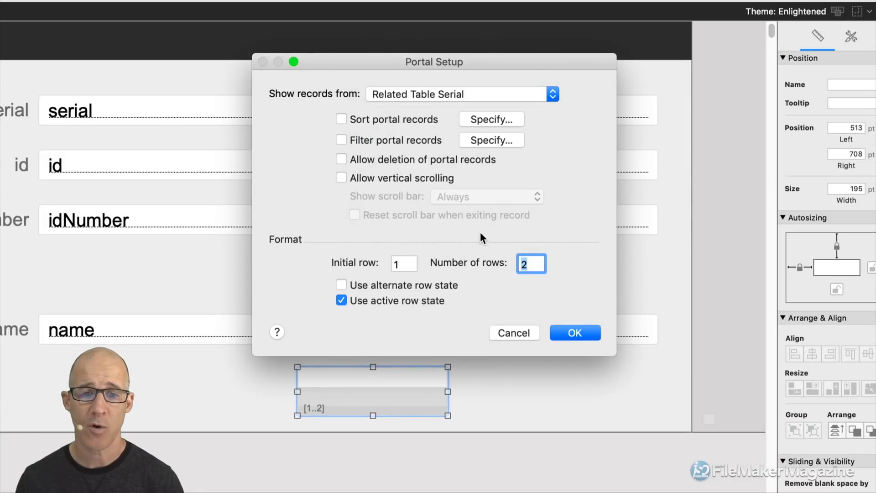
pyautogui.click(575, 333)
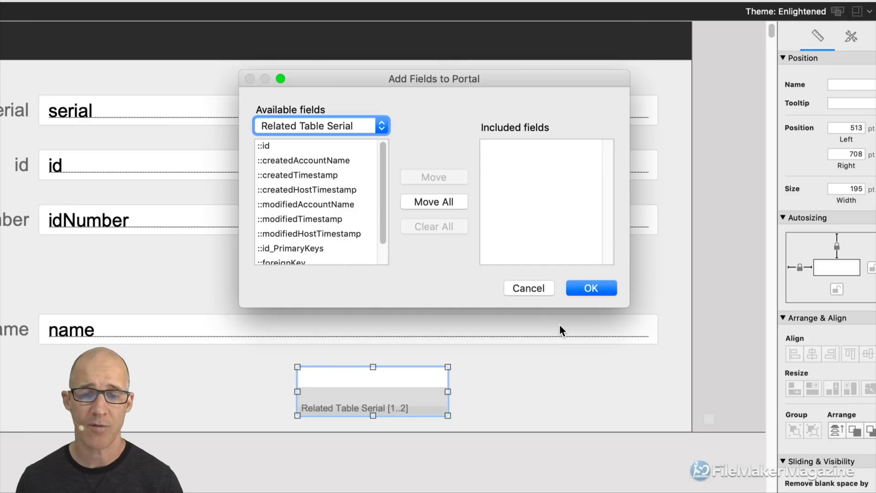
pyautogui.moveTo(382, 205); pyautogui.dragTo(386, 229)
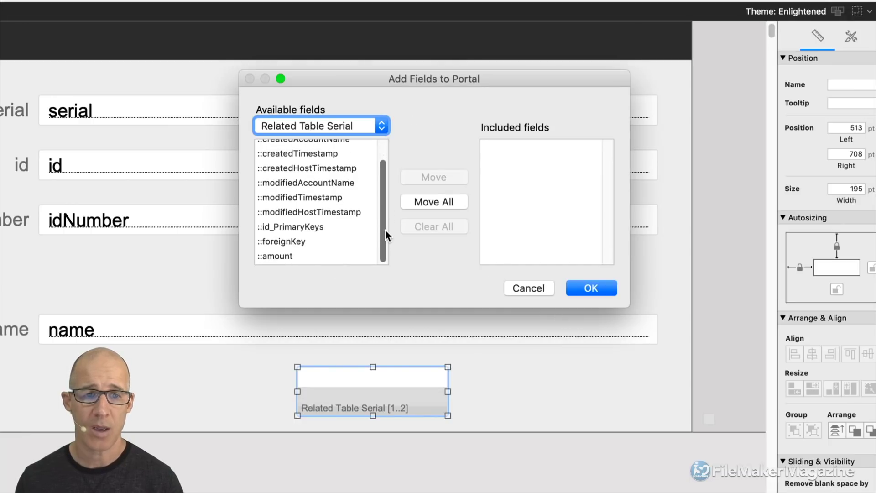
pyautogui.click(311, 256)
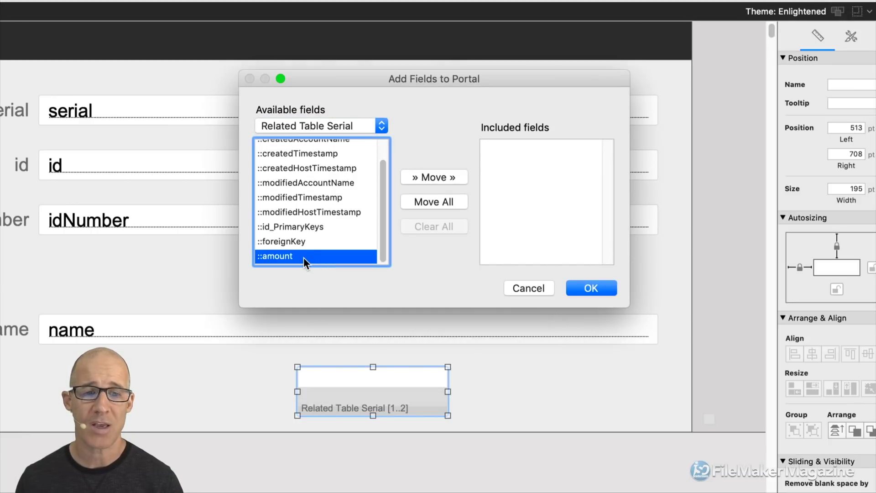
pyautogui.doubleClick(303, 258)
pyautogui.click(593, 287)
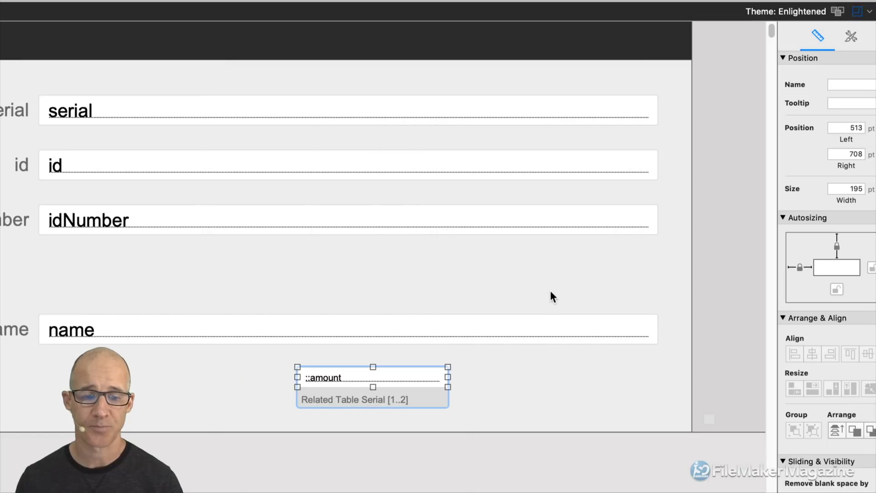
# Duplicate the portal to its right and set the copy to show Related Table UUID records
pyautogui.moveTo(411, 396); pyautogui.dragTo(513, 390)
pyautogui.doubleClick(533, 393)
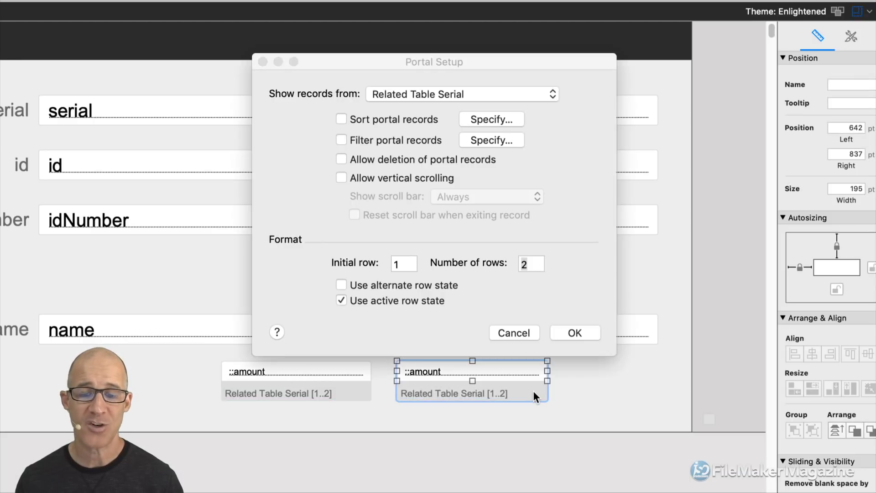
pyautogui.click(464, 95)
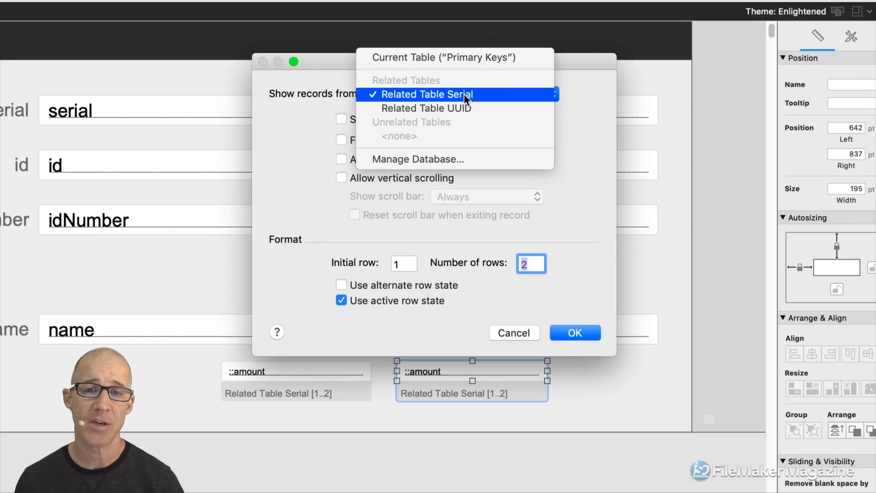
pyautogui.click(466, 105)
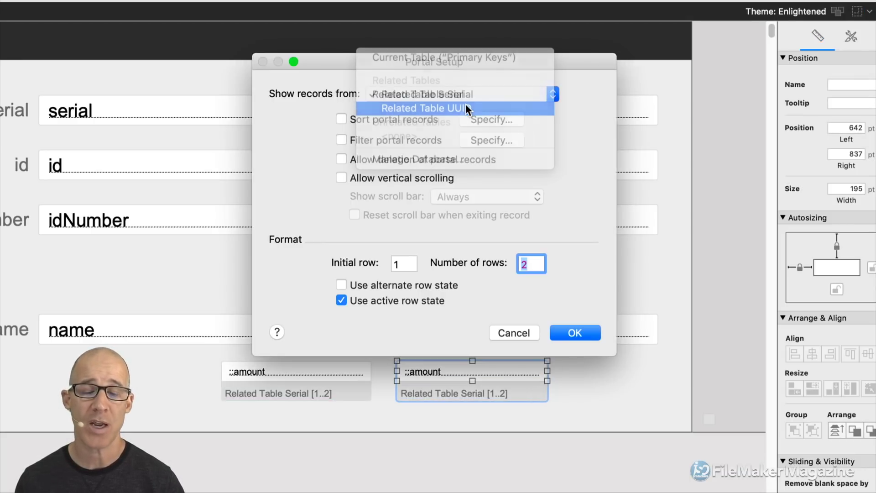
pyautogui.click(576, 335)
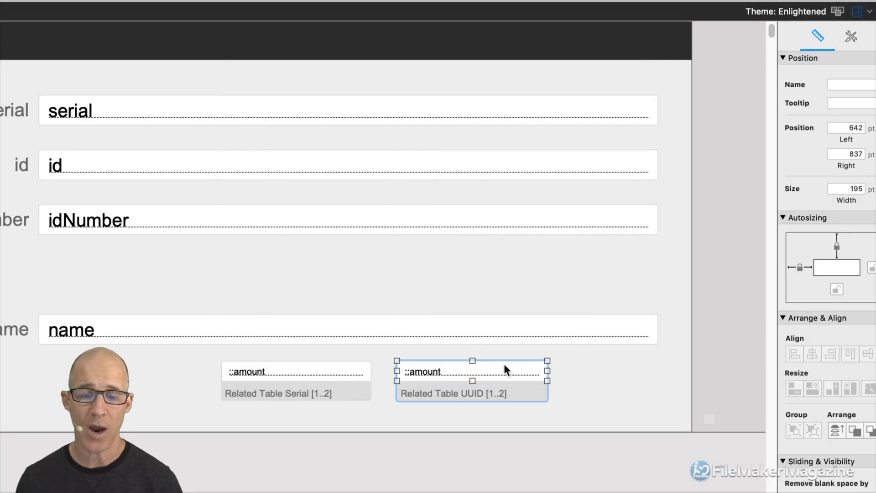
# Respecify the copied portal's field as amount from Related Table UUID
pyautogui.click(484, 372)
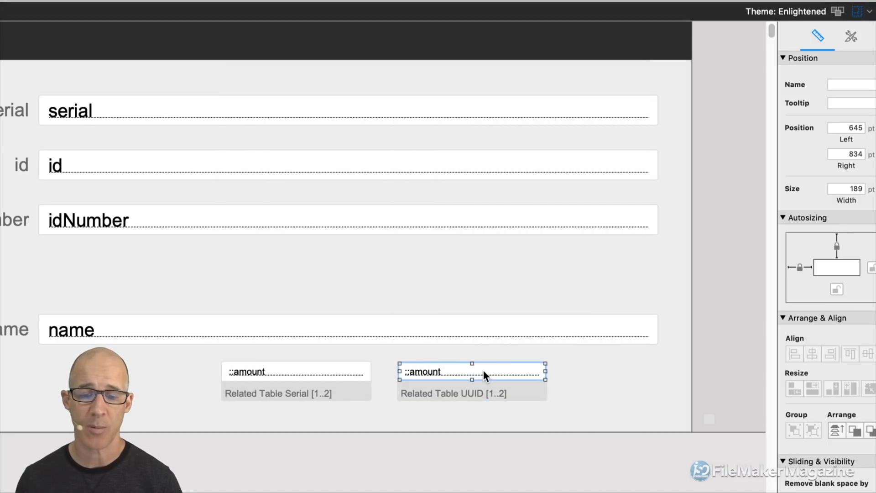
pyautogui.doubleClick(483, 371)
pyautogui.click(581, 168)
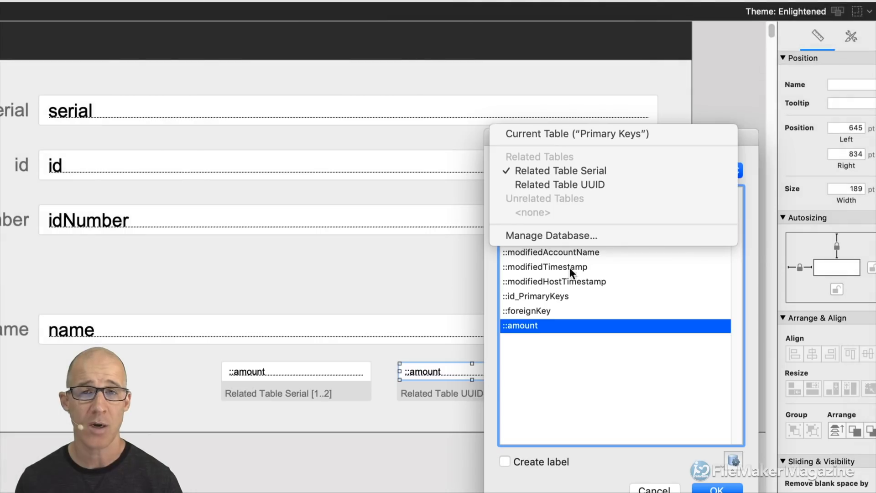
pyautogui.click(584, 185)
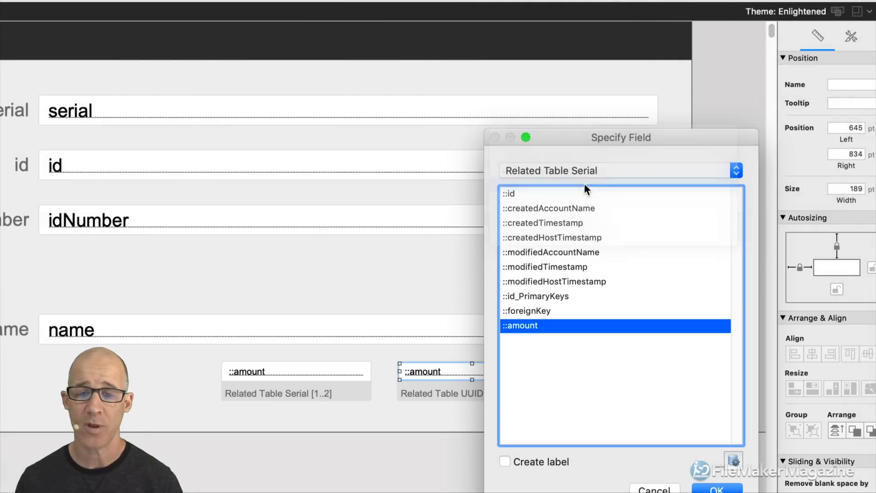
pyautogui.doubleClick(556, 325)
pyautogui.click(581, 369)
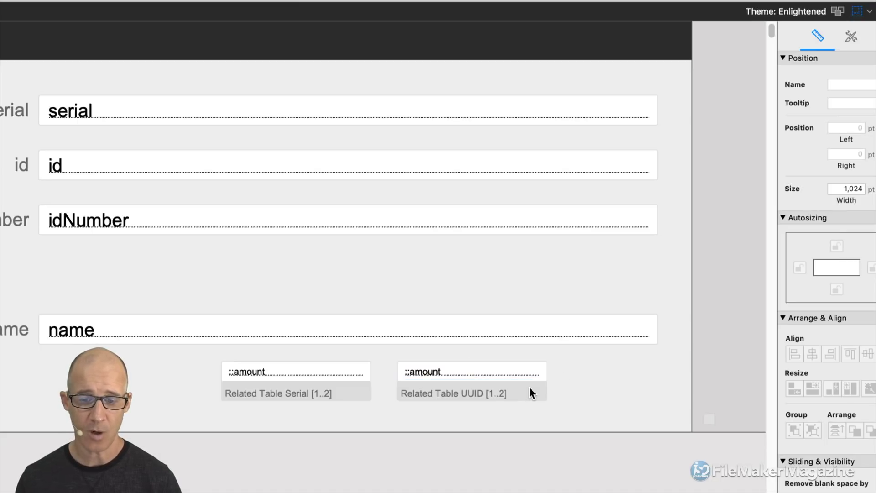
# Go to Browse mode and let the UUID relationship create Related Table UUID records
pyautogui.press('super+b')
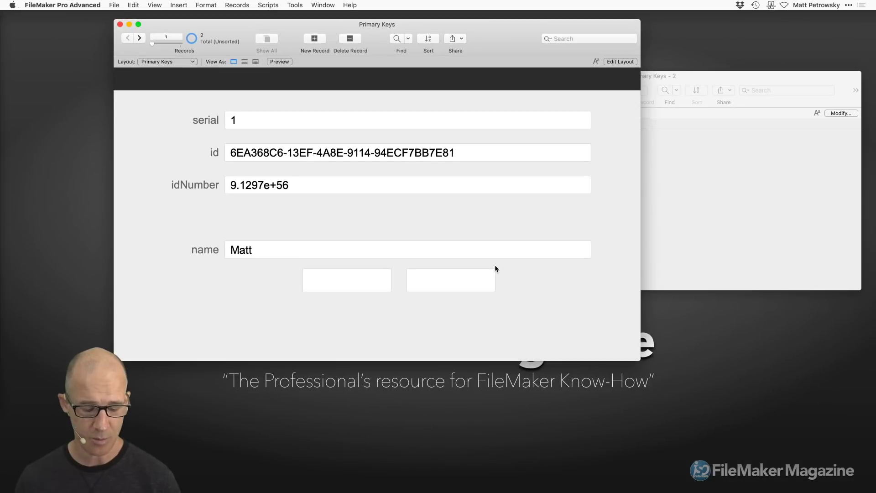
pyautogui.press('shift+super+d')
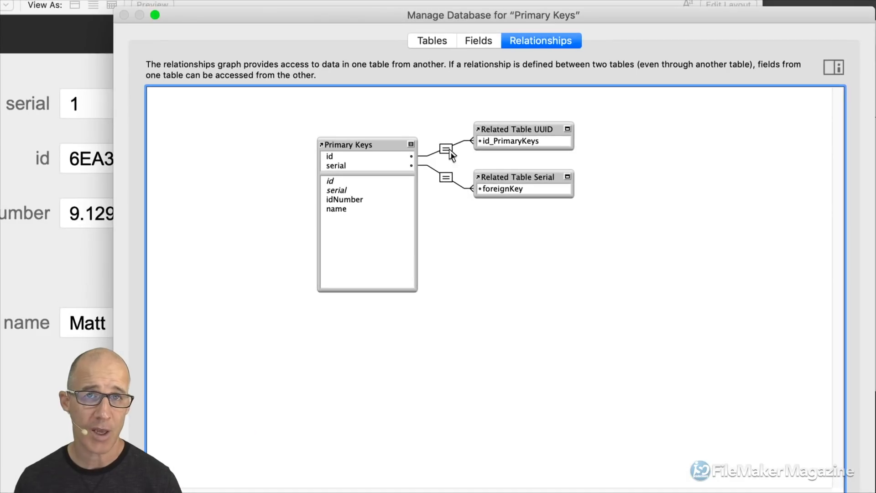
pyautogui.doubleClick(454, 146)
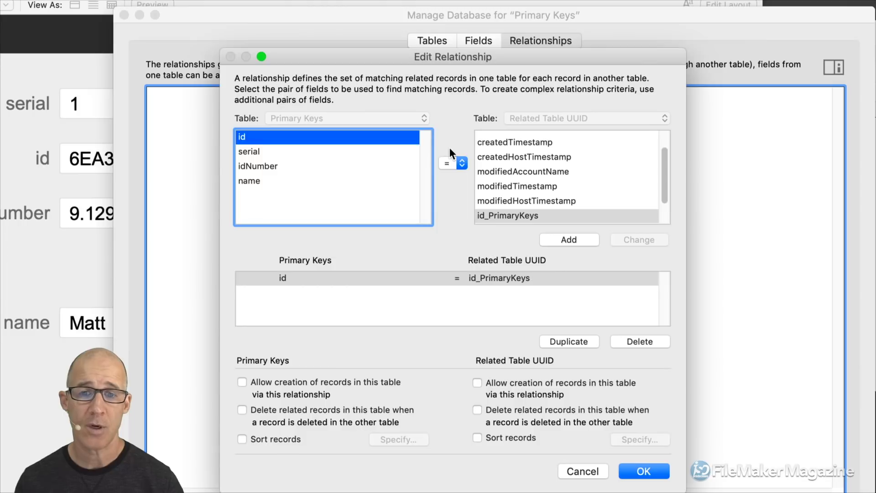
pyautogui.click(500, 384)
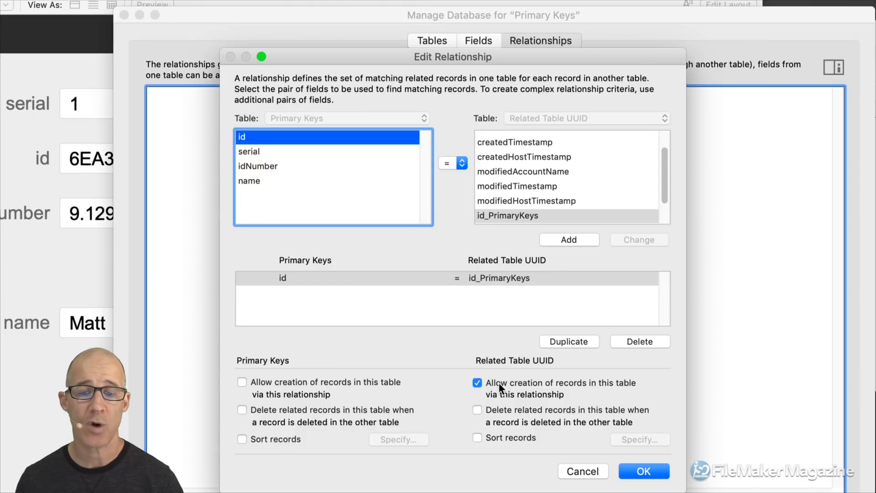
pyautogui.click(647, 471)
# Let the serial relationship create Related Table Serial records, then review both table occurrences
pyautogui.doubleClick(446, 176)
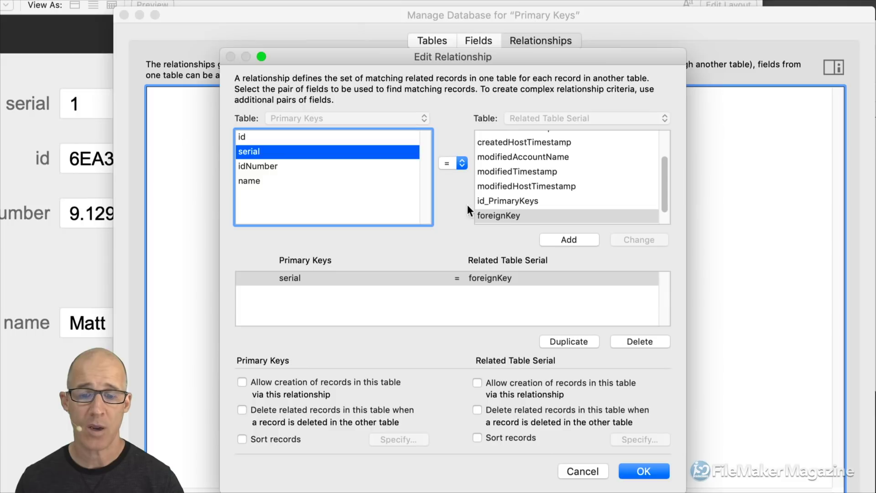
pyautogui.click(513, 384)
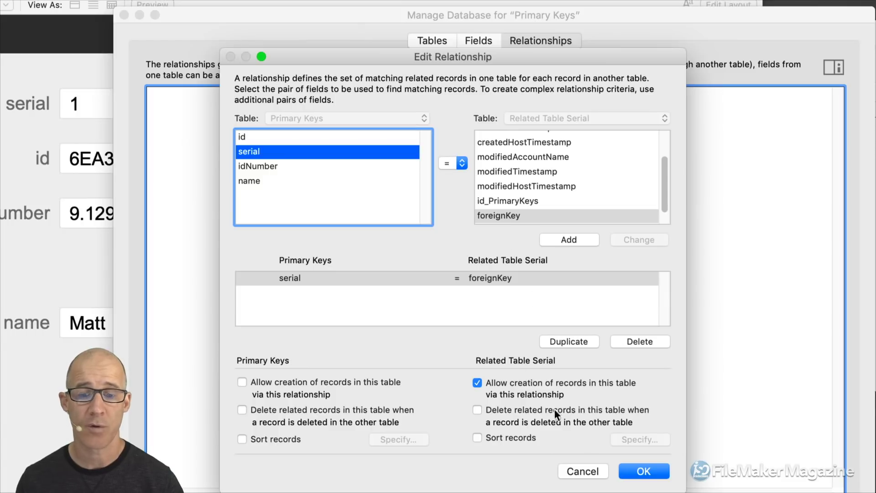
pyautogui.click(633, 471)
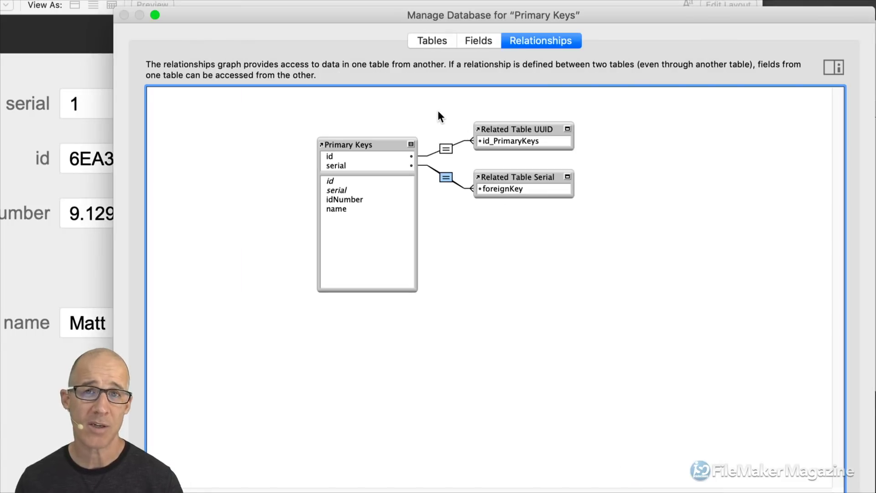
pyautogui.moveTo(437, 110); pyautogui.dragTo(462, 201)
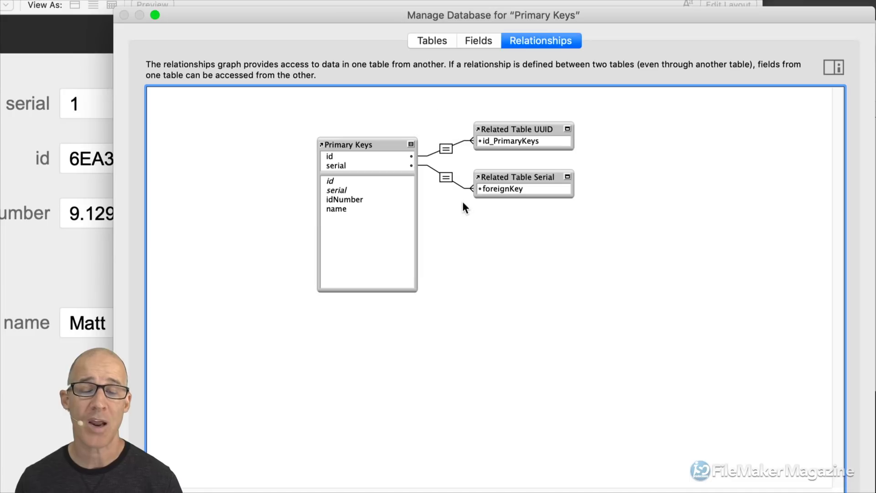
pyautogui.click(511, 179)
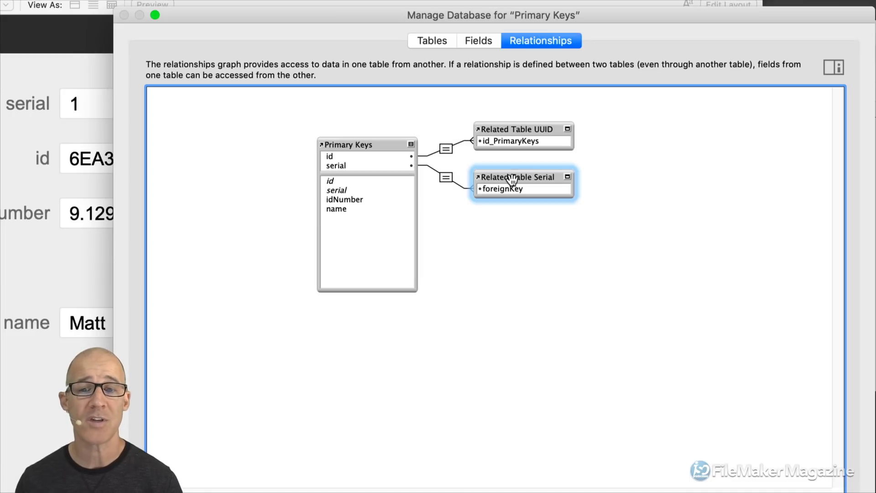
pyautogui.click(531, 127)
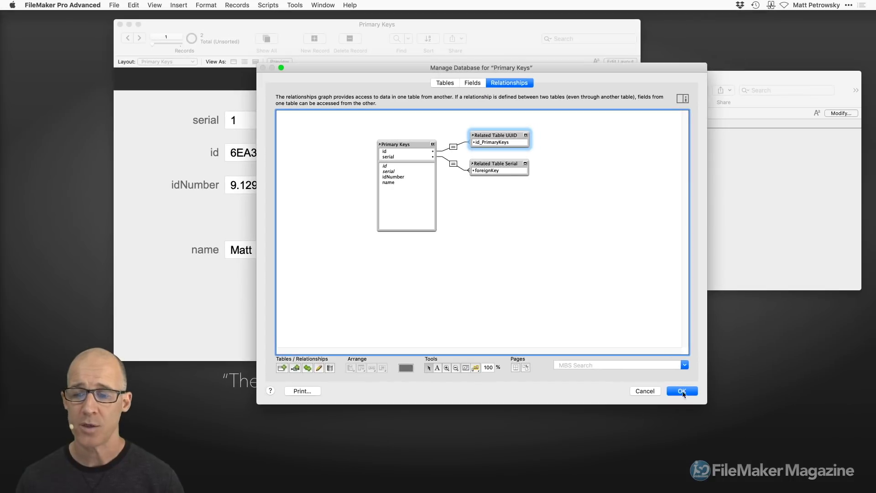
# Close Manage Database, arrange the two windows side by side, and return to Browse mode
pyautogui.click(681, 391)
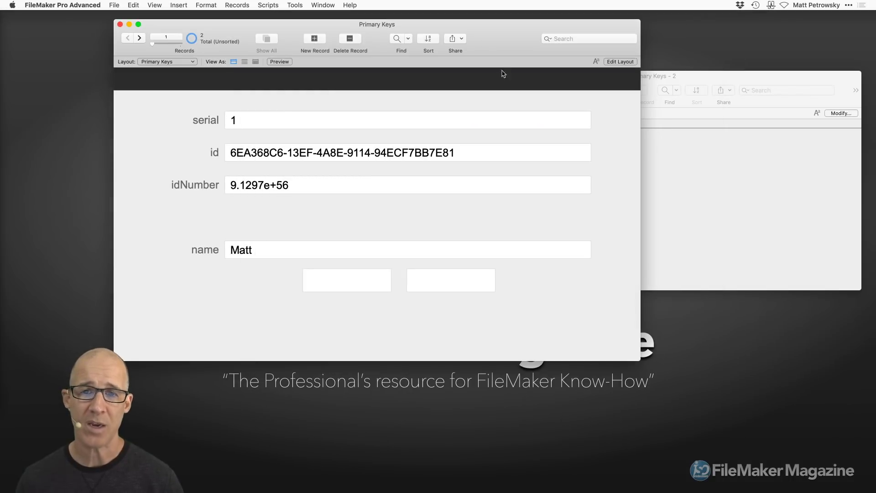
pyautogui.moveTo(493, 31); pyautogui.dragTo(417, 33)
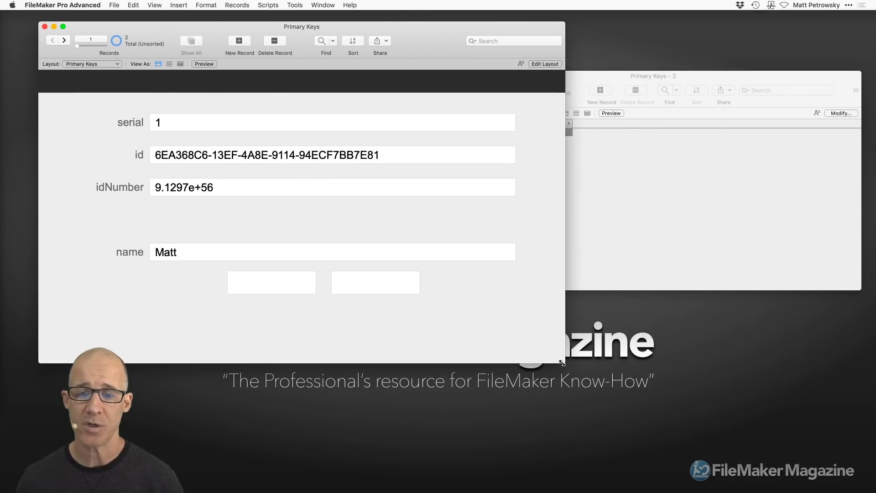
pyautogui.moveTo(562, 362); pyautogui.dragTo(542, 369)
pyautogui.moveTo(573, 80); pyautogui.dragTo(657, 61)
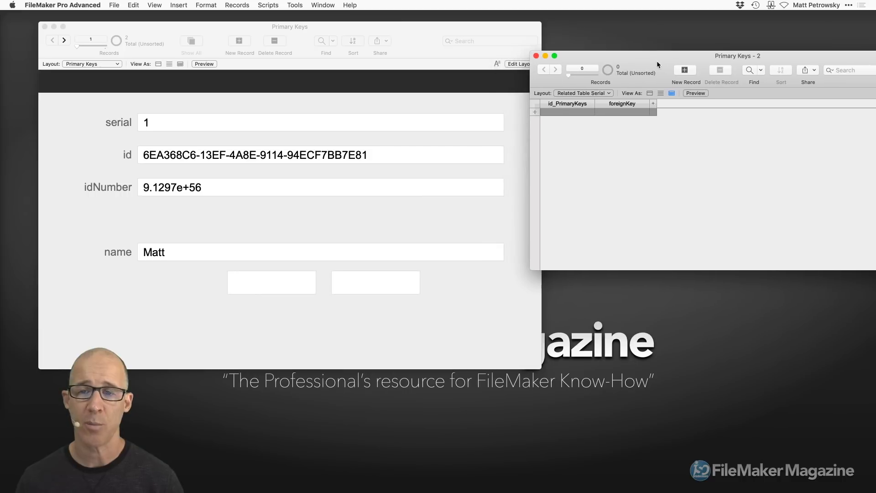
pyautogui.click(379, 232)
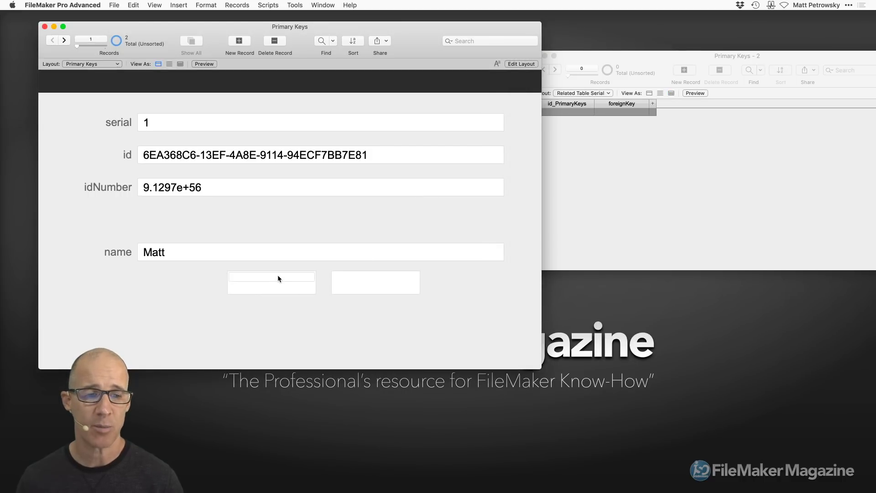
pyautogui.click(246, 277)
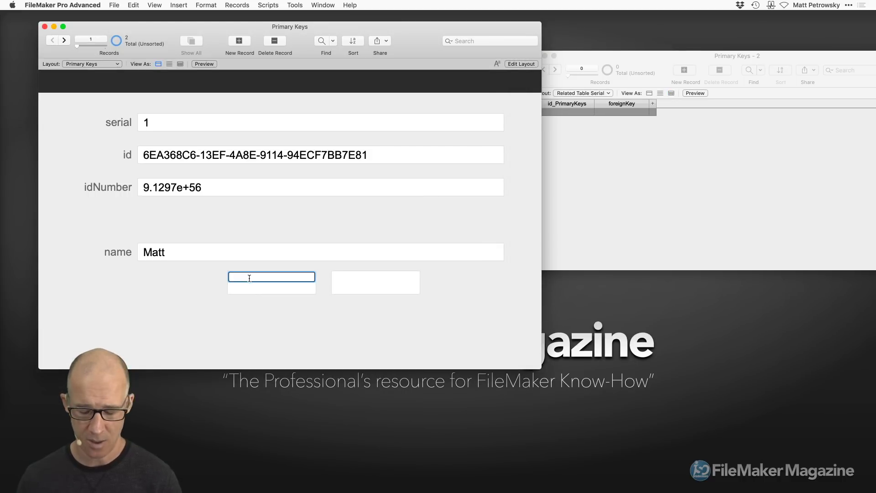
pyautogui.press('super+l')
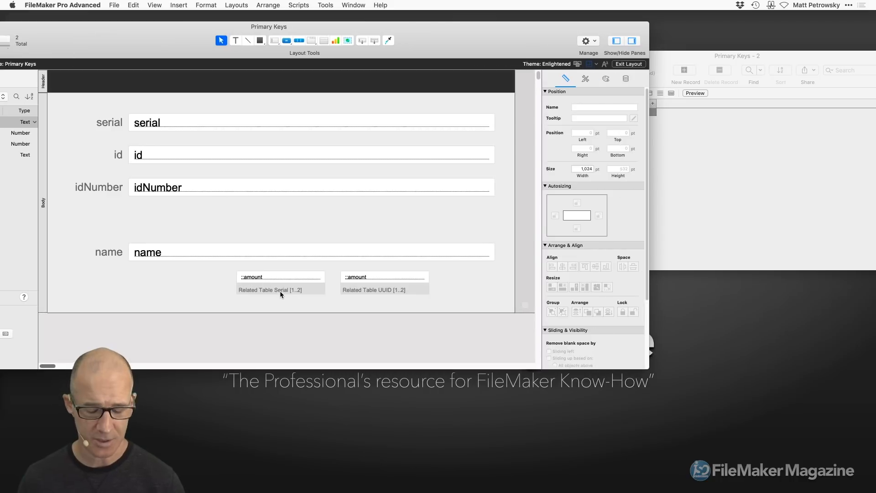
pyautogui.press('super+b')
# Enter amounts 40.00 and 50.00 in the serial portal and 2.35 in the UUID portal
pyautogui.click(258, 277)
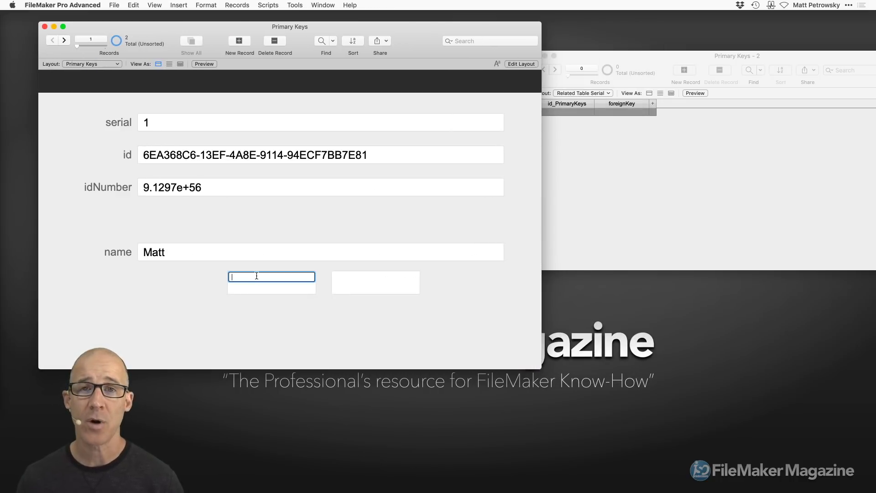
pyautogui.write('40.')
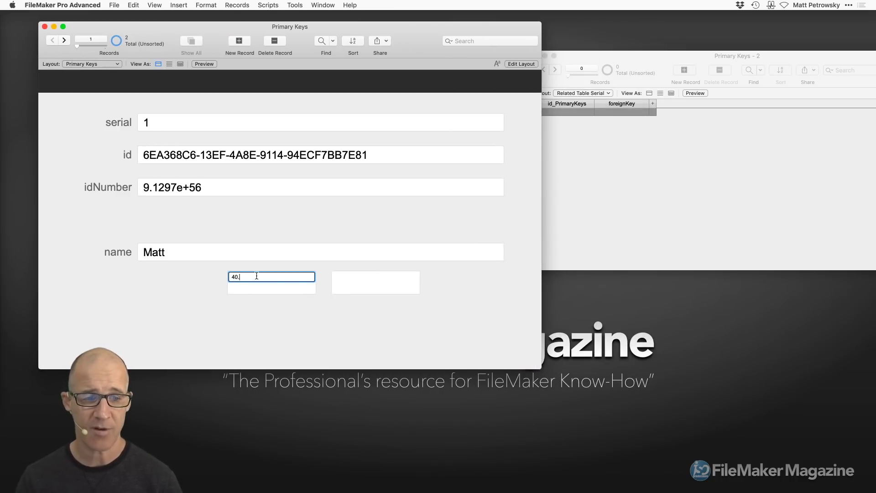
pyautogui.write('00')
pyautogui.press('Tab')
pyautogui.write('50')
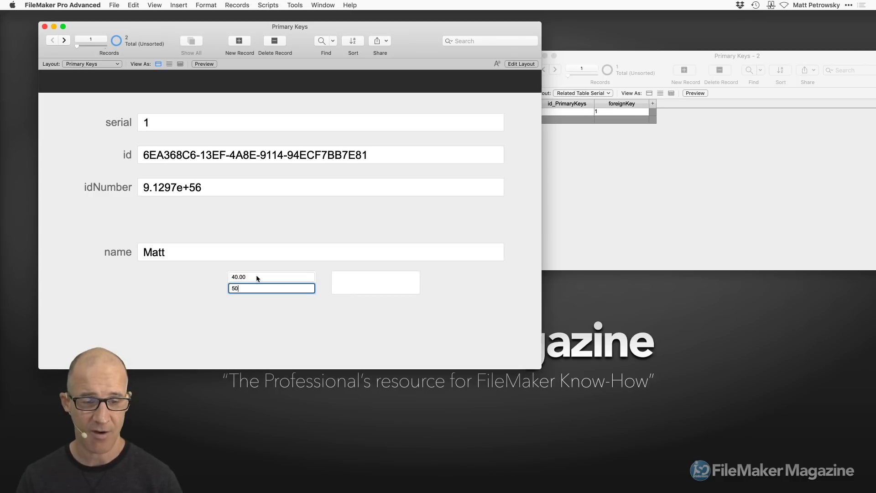
pyautogui.write('.00')
pyautogui.press('Tab')
pyautogui.write('2')
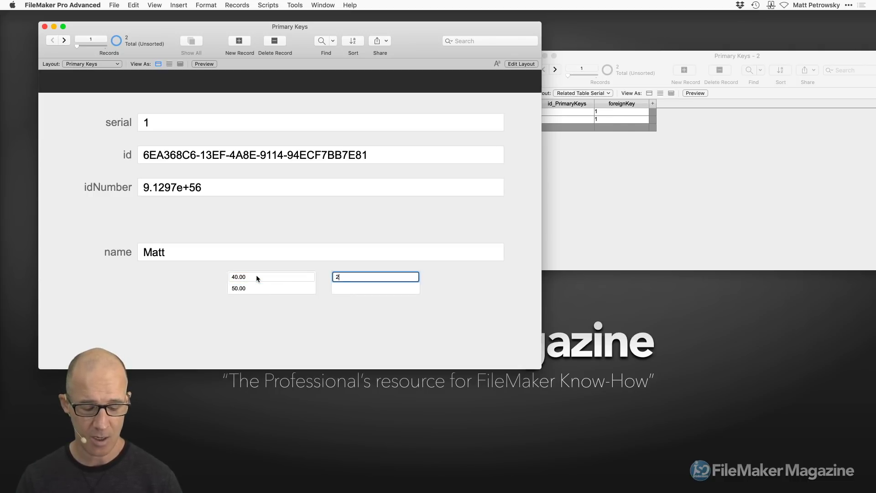
pyautogui.write('.35')
pyautogui.press('Tab')
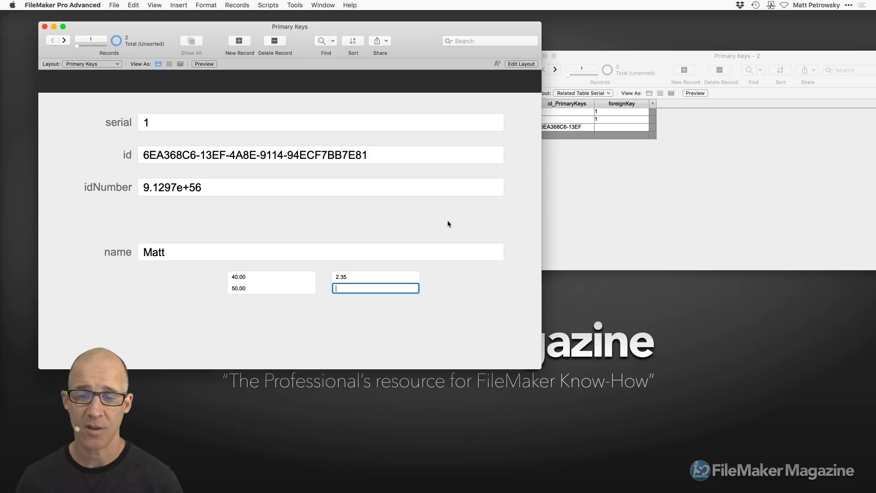
pyautogui.click(617, 149)
# Move the foreignKey column before id_PrimaryKeys and commit the portal entries on record 1
pyautogui.moveTo(622, 103); pyautogui.dragTo(548, 104)
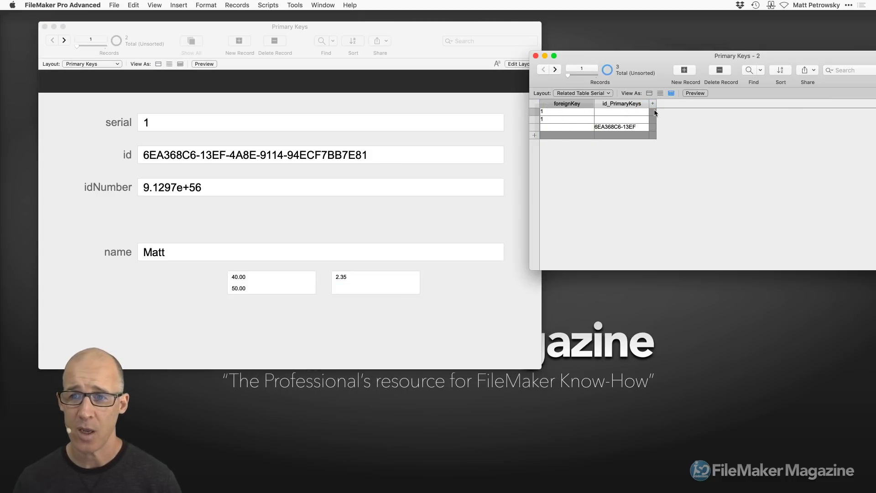
pyautogui.click(311, 288)
pyautogui.click(313, 288)
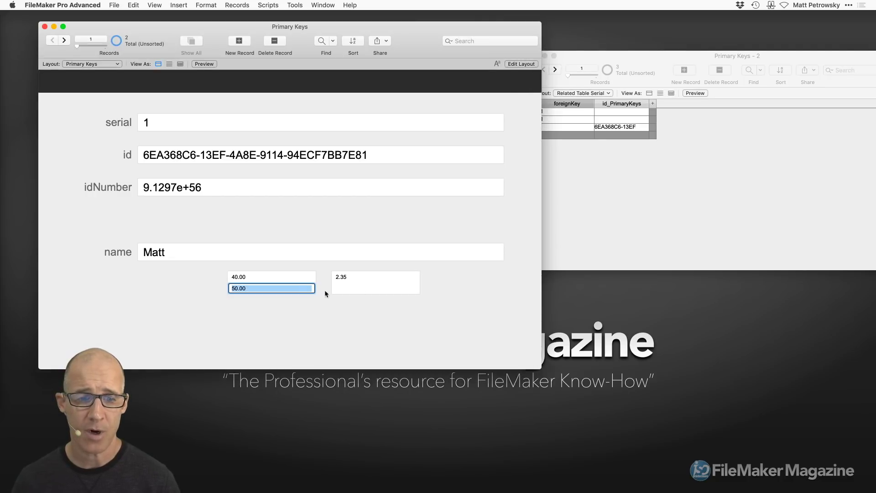
pyautogui.click(361, 289)
pyautogui.click(361, 277)
pyautogui.click(469, 306)
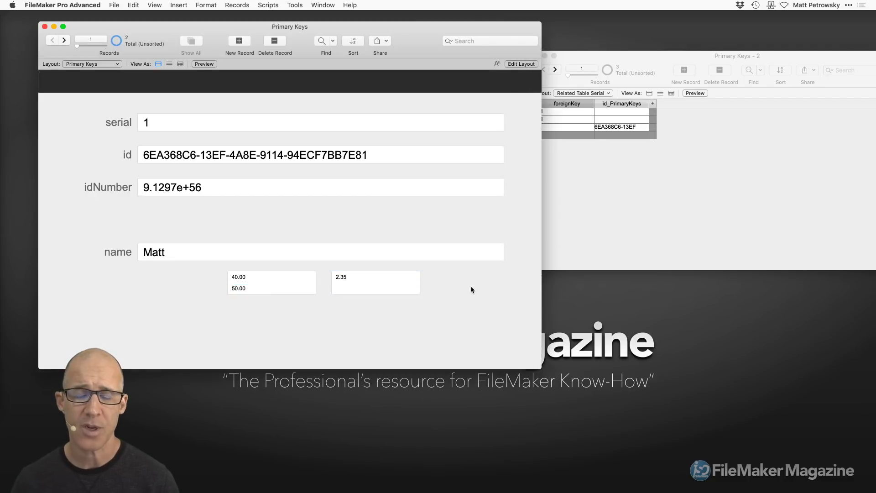
# Duplicate the foreignKey field on the Related Table Serial layout as an amount field, then browse
pyautogui.click(626, 182)
pyautogui.press('super+l')
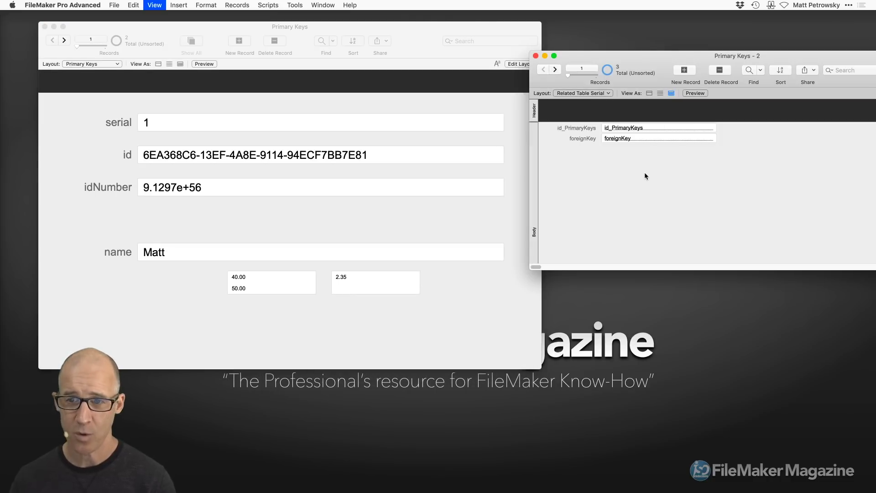
pyautogui.doubleClick(529, 139)
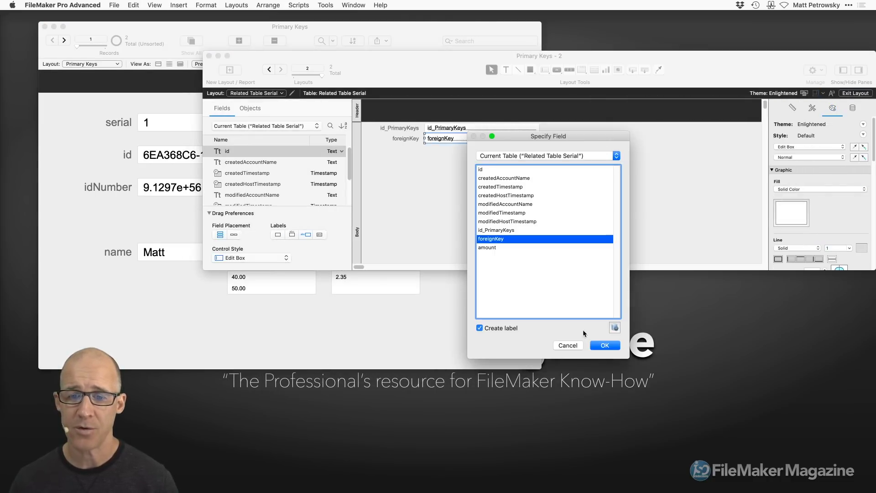
pyautogui.moveTo(469, 139); pyautogui.dragTo(469, 158)
pyautogui.click(499, 248)
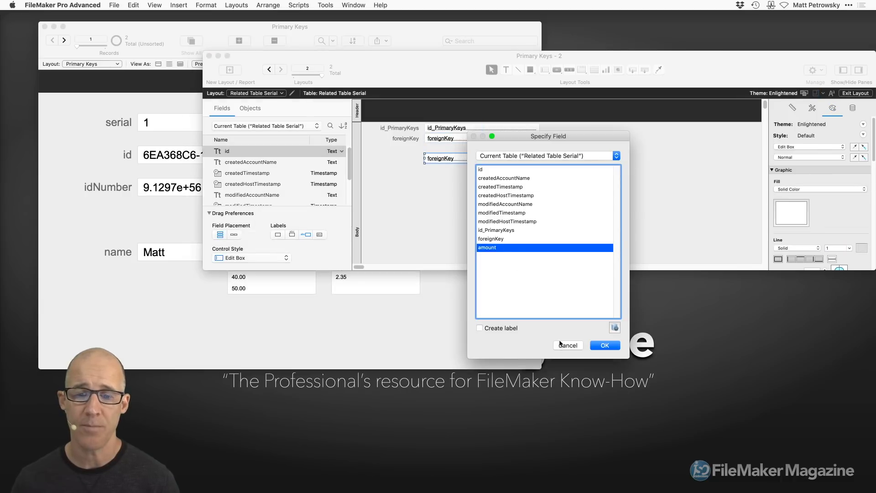
pyautogui.click(605, 345)
pyautogui.press('super+b')
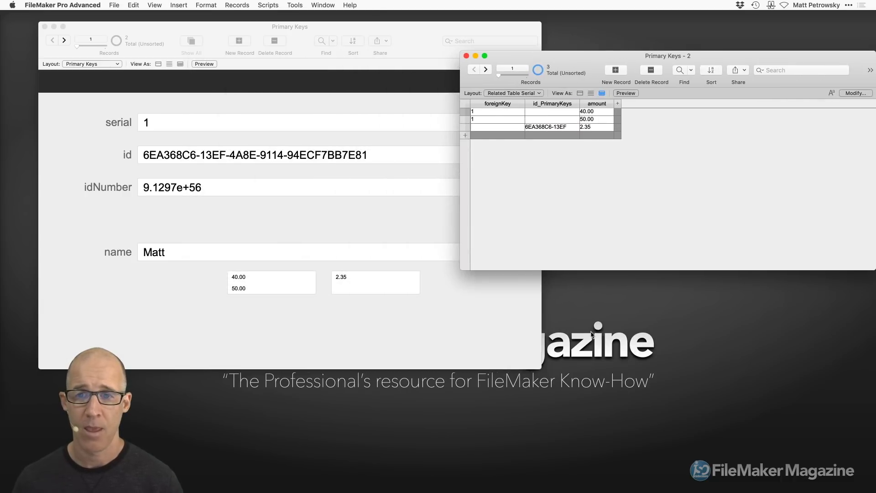
# Rearrange both windows and inspect the related records' foreignKey and full UUID key values
pyautogui.moveTo(633, 58); pyautogui.dragTo(714, 72)
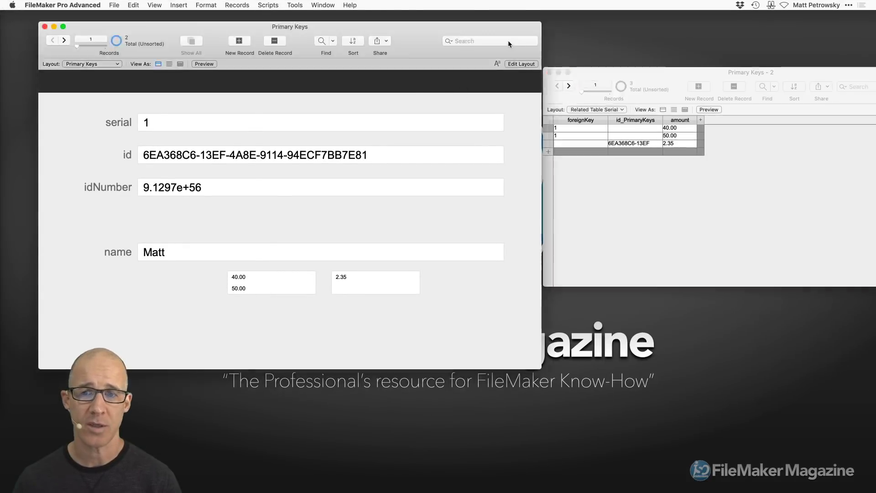
pyautogui.moveTo(508, 40); pyautogui.dragTo(645, 54)
pyautogui.moveTo(697, 72); pyautogui.dragTo(608, 75)
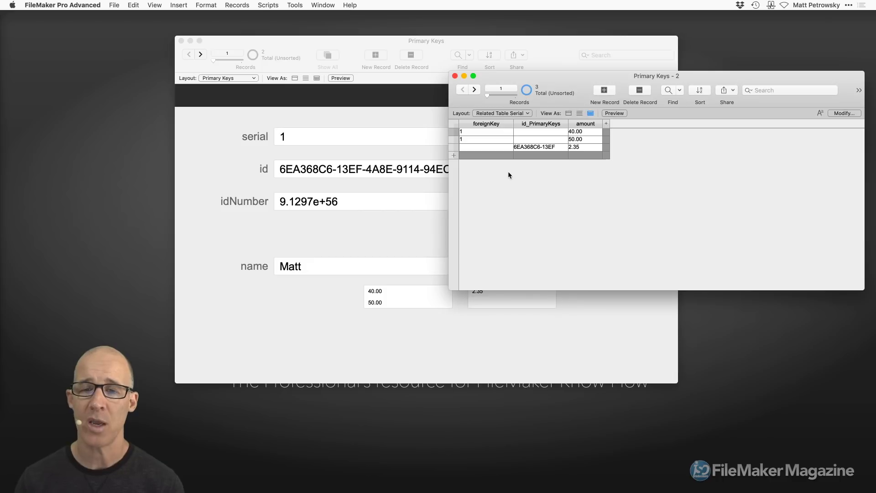
pyautogui.click(477, 140)
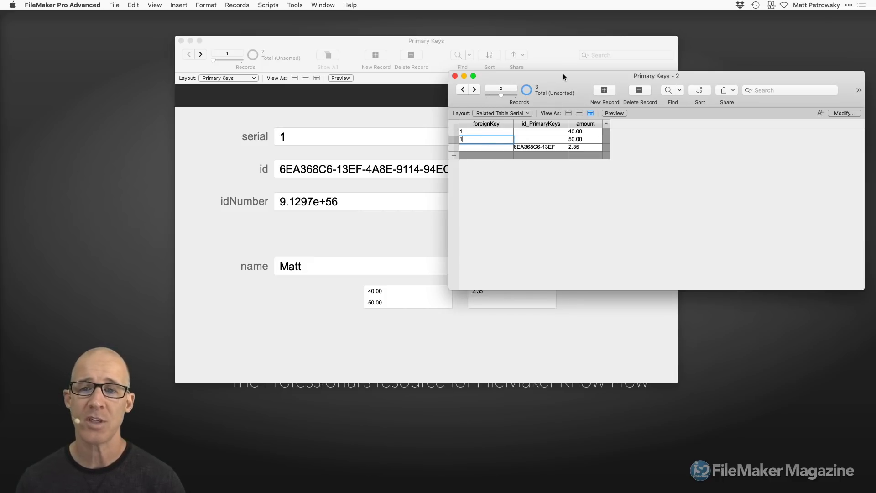
pyautogui.moveTo(563, 73); pyautogui.dragTo(568, 101)
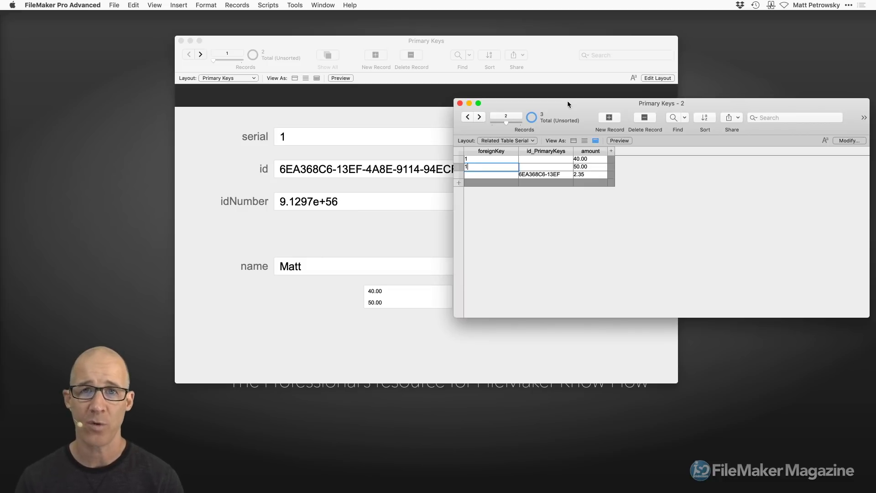
pyautogui.click(539, 177)
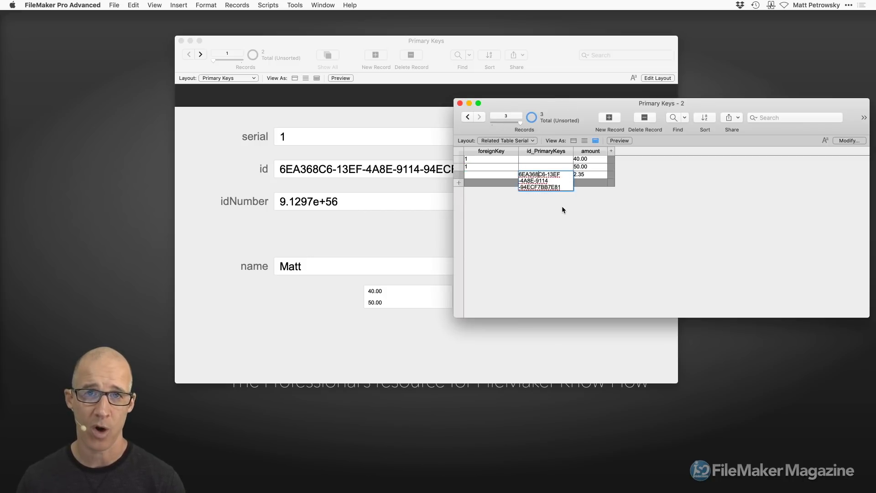
pyautogui.click(502, 228)
pyautogui.click(421, 231)
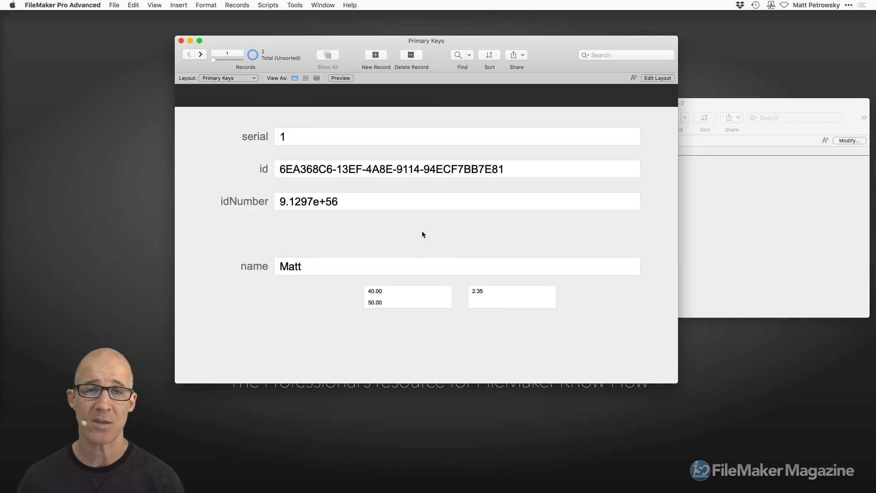
pyautogui.click(397, 201)
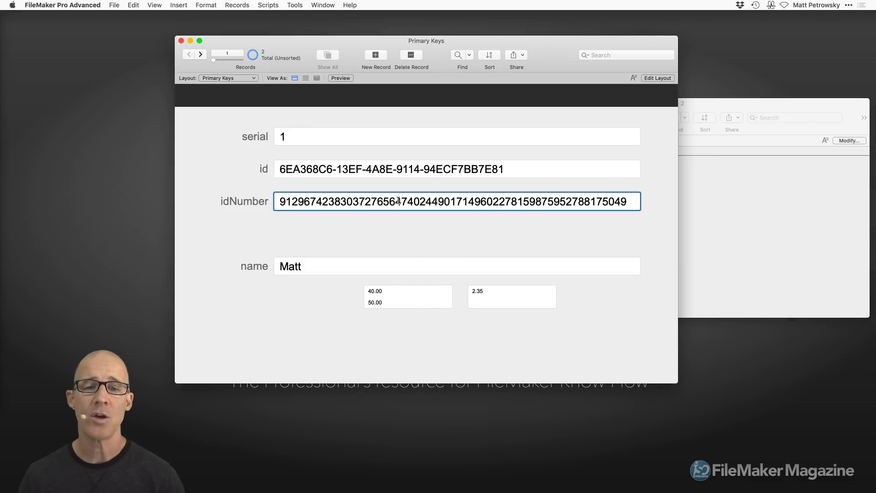
pyautogui.click(413, 226)
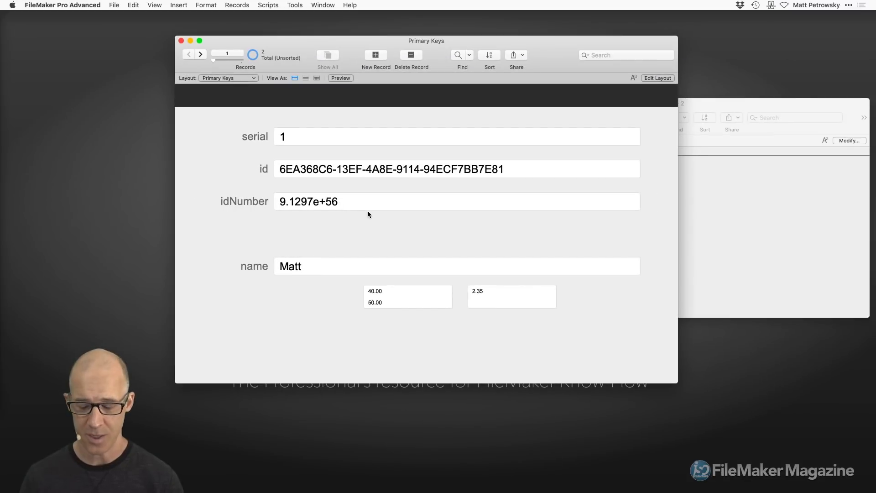
pyautogui.press('super+l')
# Set the idNumber field's number format to As entered in the Inspector's Data tab, then browse
pyautogui.click(375, 208)
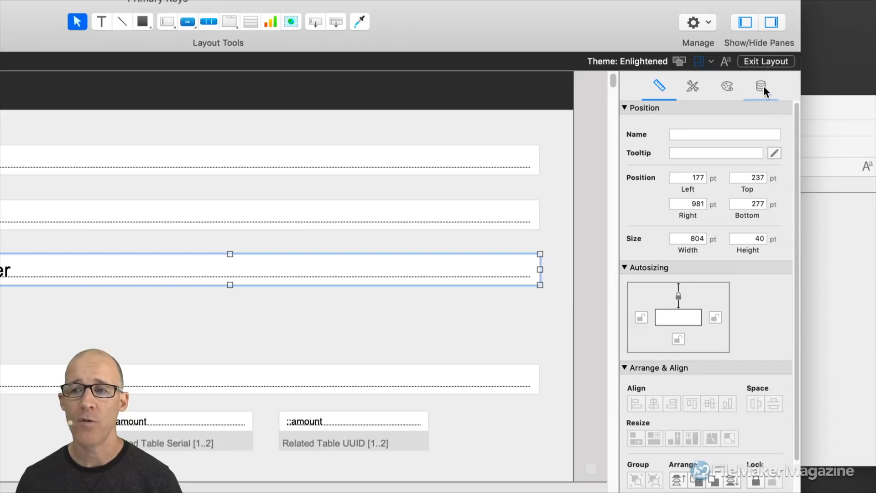
pyautogui.click(761, 86)
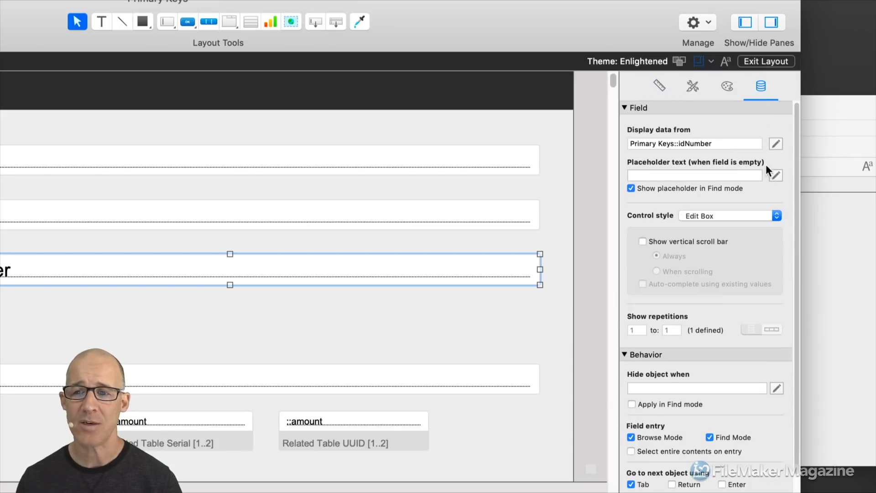
pyautogui.scroll(-5, 761, 248)
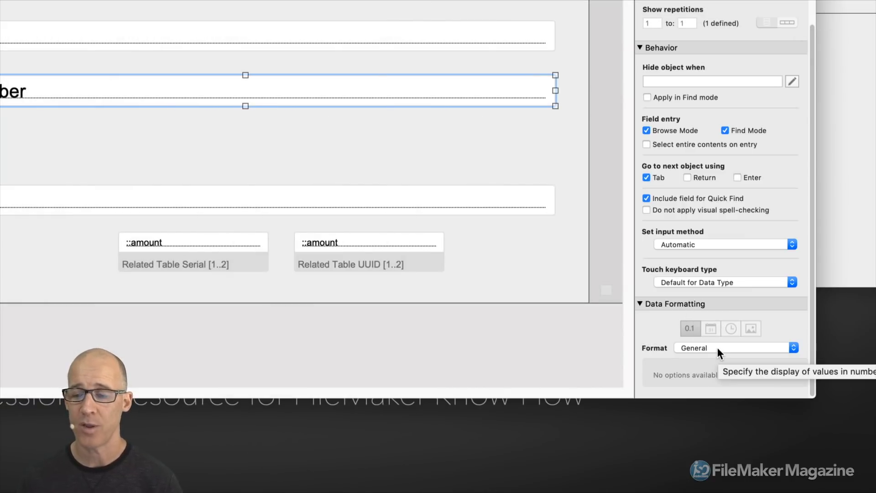
pyautogui.click(718, 348)
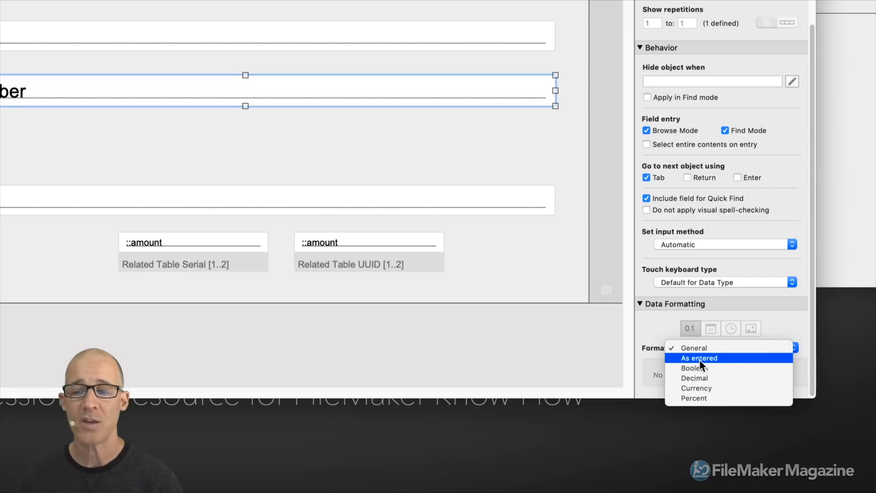
pyautogui.click(714, 360)
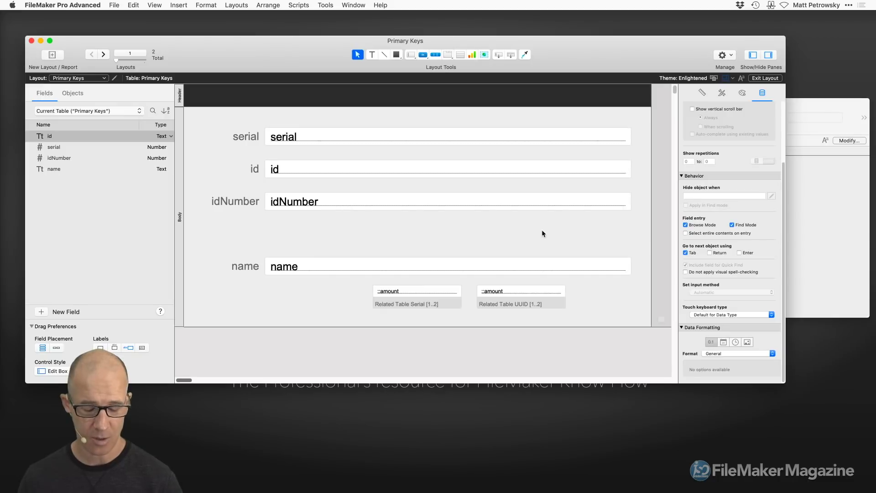
pyautogui.press('super+b')
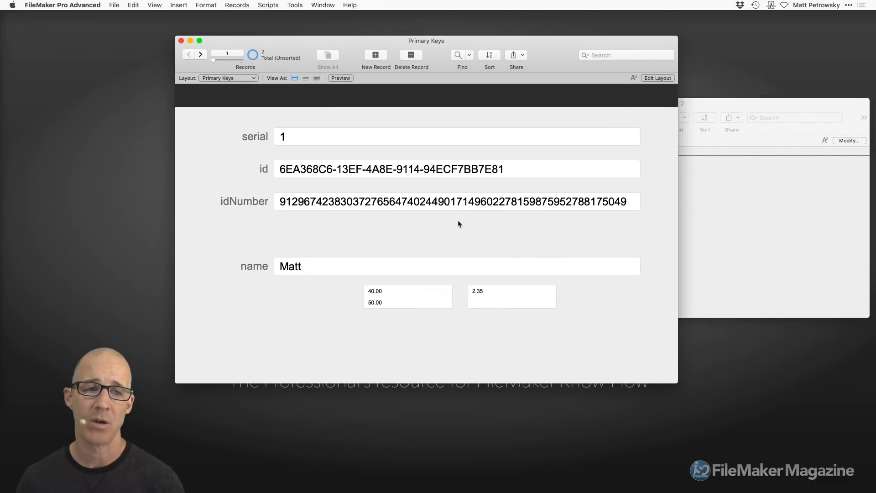
pyautogui.click(201, 56)
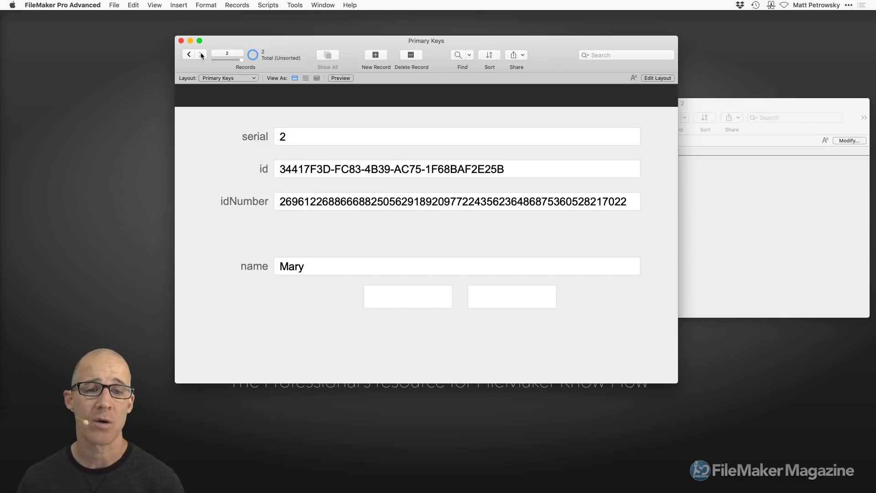
pyautogui.click(188, 55)
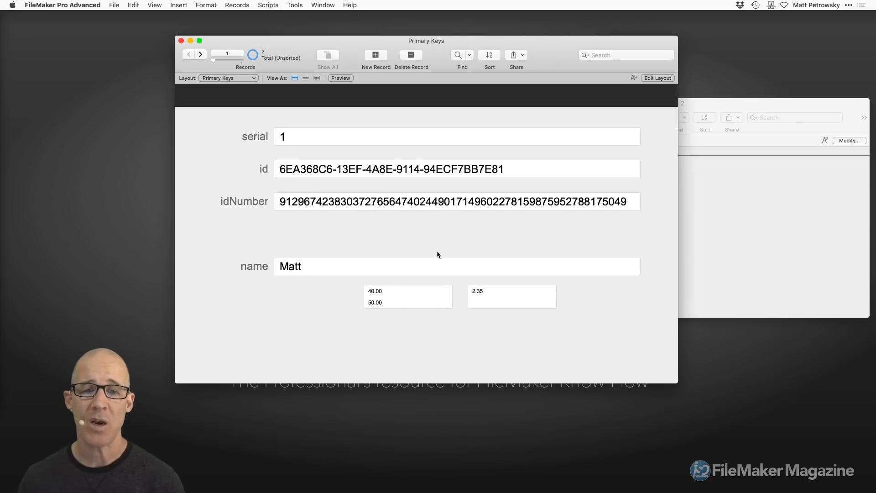